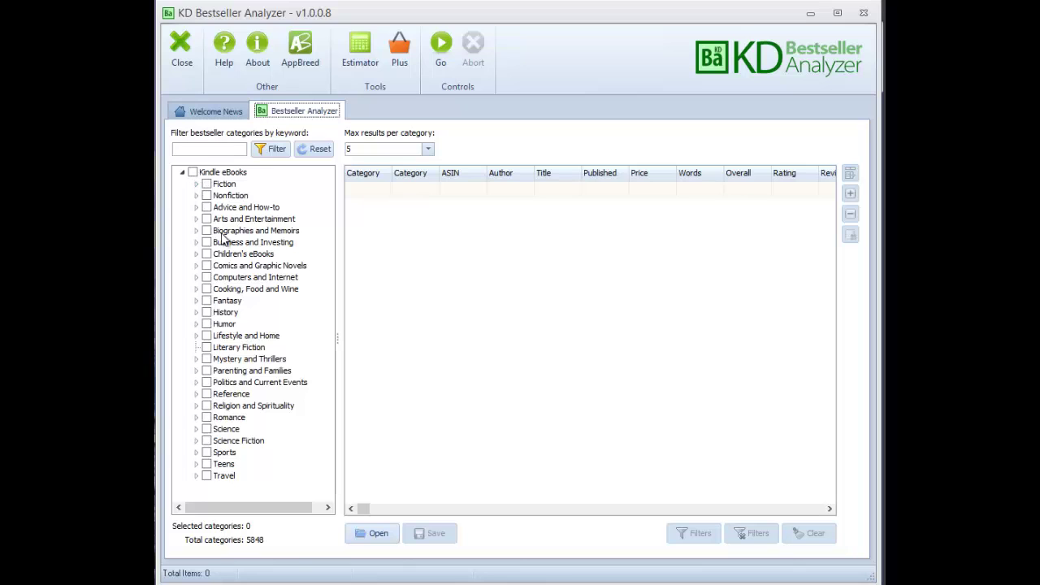
- Expand and collapse Business and Investing, then expand Nonfiction to list its subcategories
{"action": "left_click", "coordinate": [197, 242]}
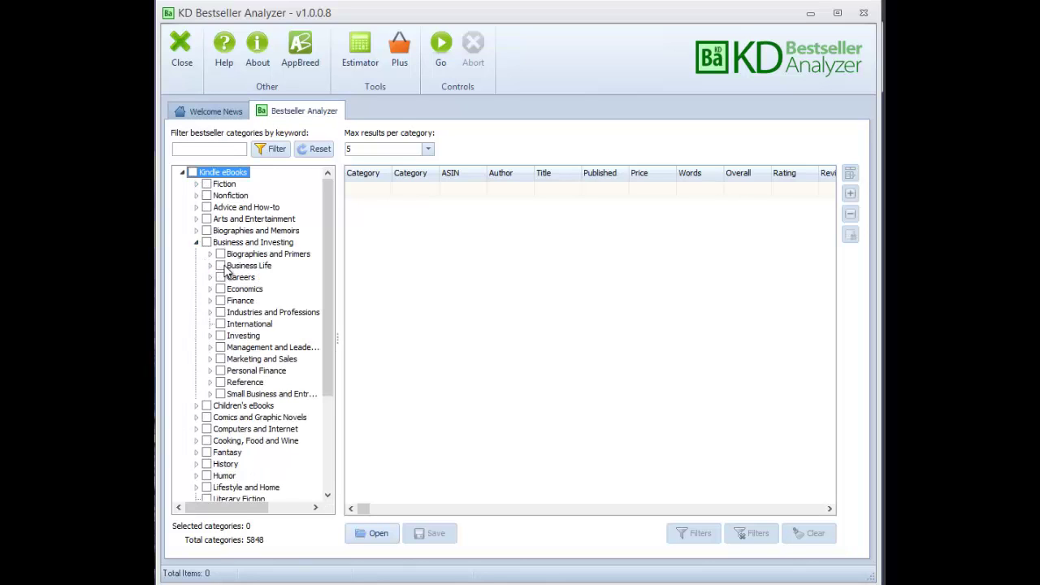
{"action": "left_click", "coordinate": [196, 242]}
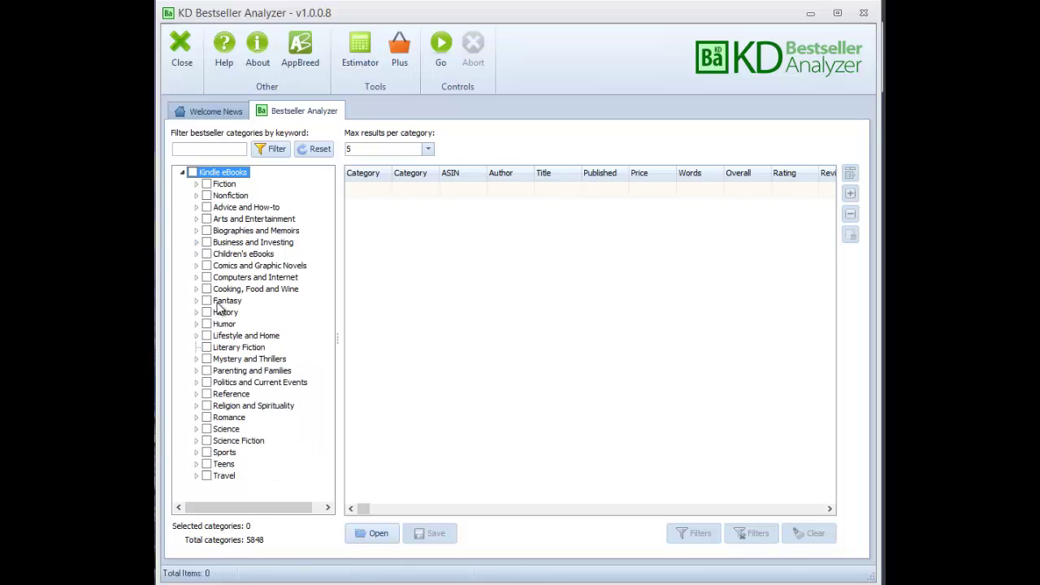
{"action": "left_click", "coordinate": [196, 196]}
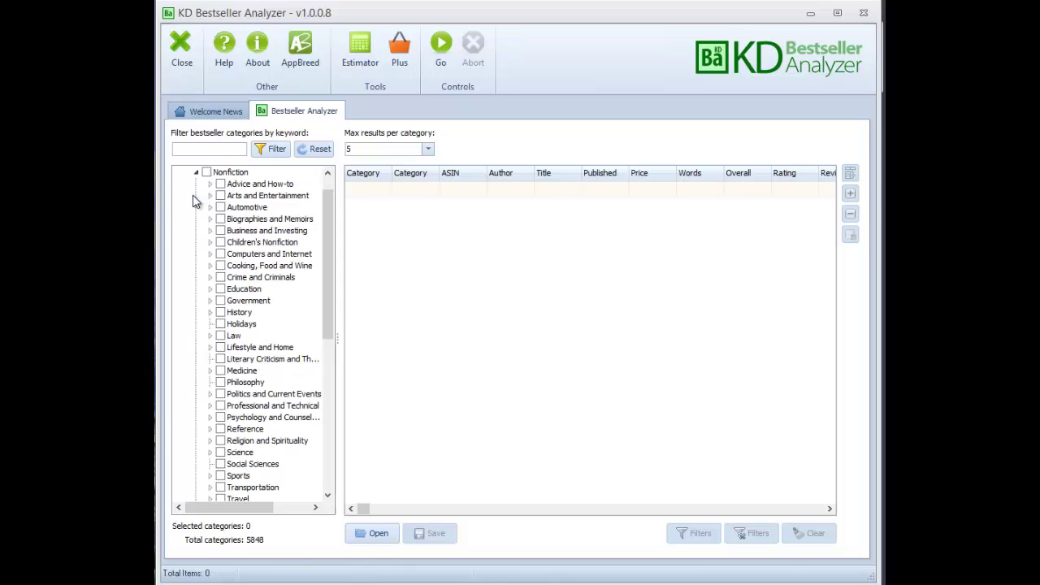
- Check Government and show its subcategories, then uncheck it so no category is selected
{"action": "left_click", "coordinate": [225, 302]}
{"action": "left_click", "coordinate": [220, 301]}
{"action": "left_click", "coordinate": [210, 300]}
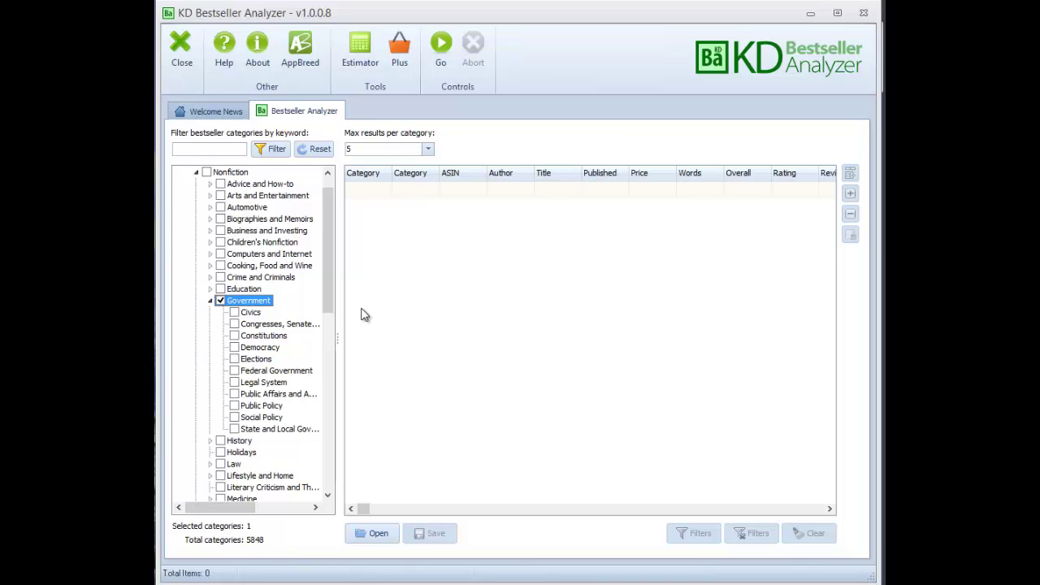
{"action": "left_click", "coordinate": [239, 149]}
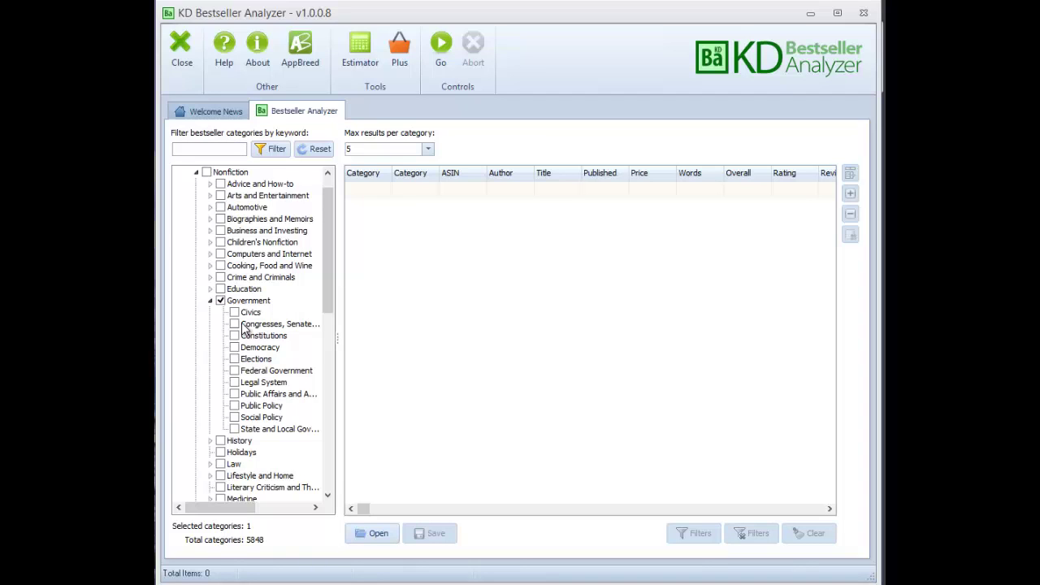
{"action": "left_click", "coordinate": [220, 302]}
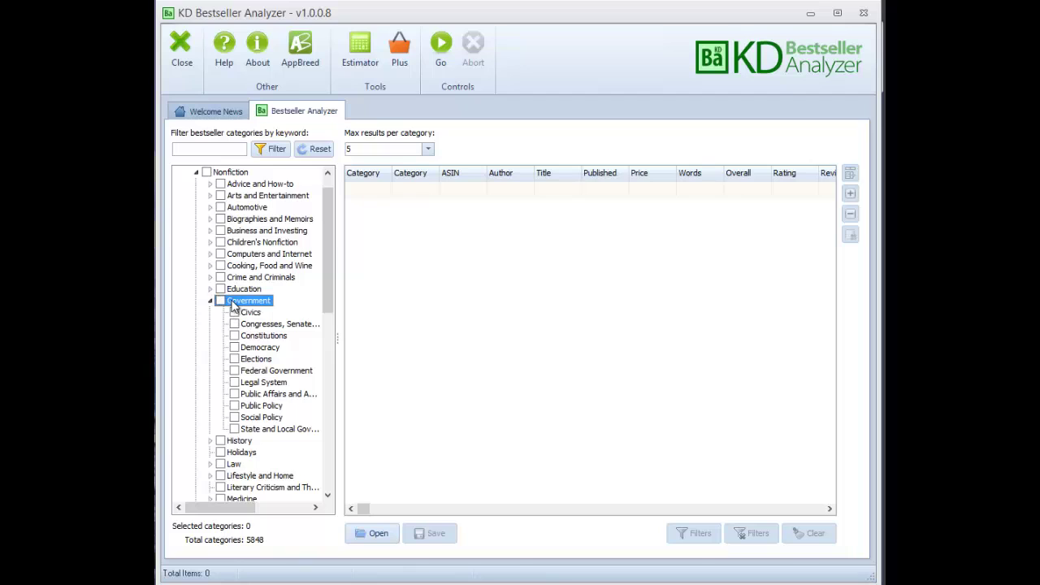
- Close Bestseller Analyzer and collect suggestions for seeds seo, internet marketing and affiliate marketing
{"action": "left_click", "coordinate": [863, 14]}
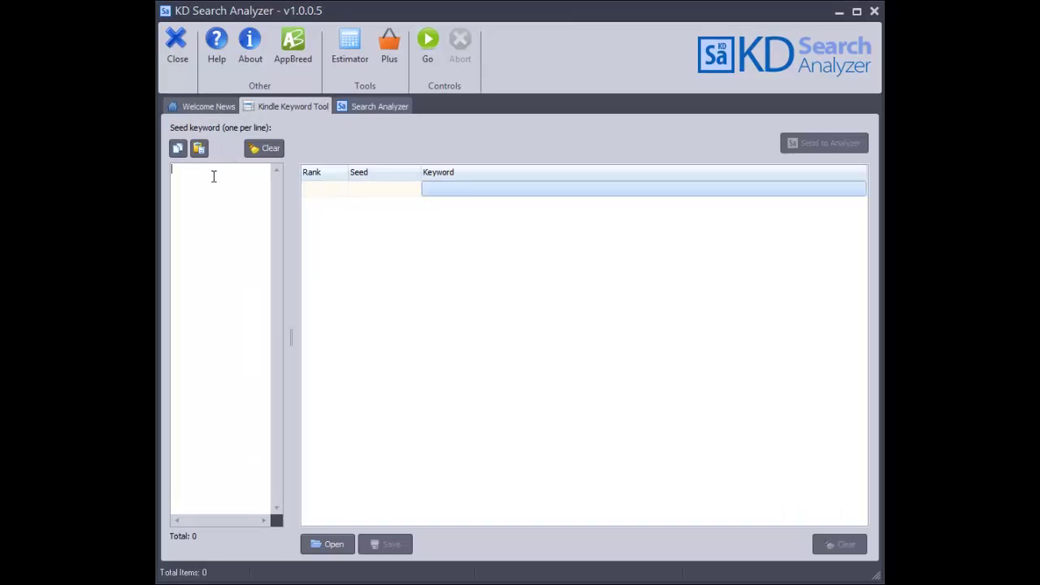
{"action": "left_click", "coordinate": [241, 179]}
{"action": "type", "text": "arketing"}
{"action": "left_click", "coordinate": [428, 44]}
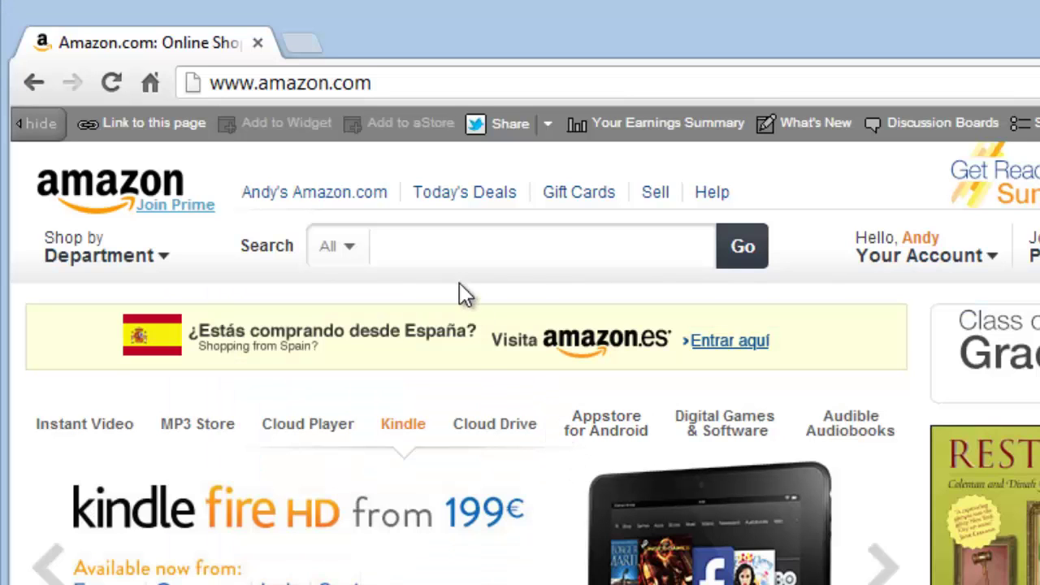
- Enter 'seo a' in Amazon's search box to see its autocomplete suggestions
{"action": "left_click", "coordinate": [436, 243]}
{"action": "type", "text": "se"}
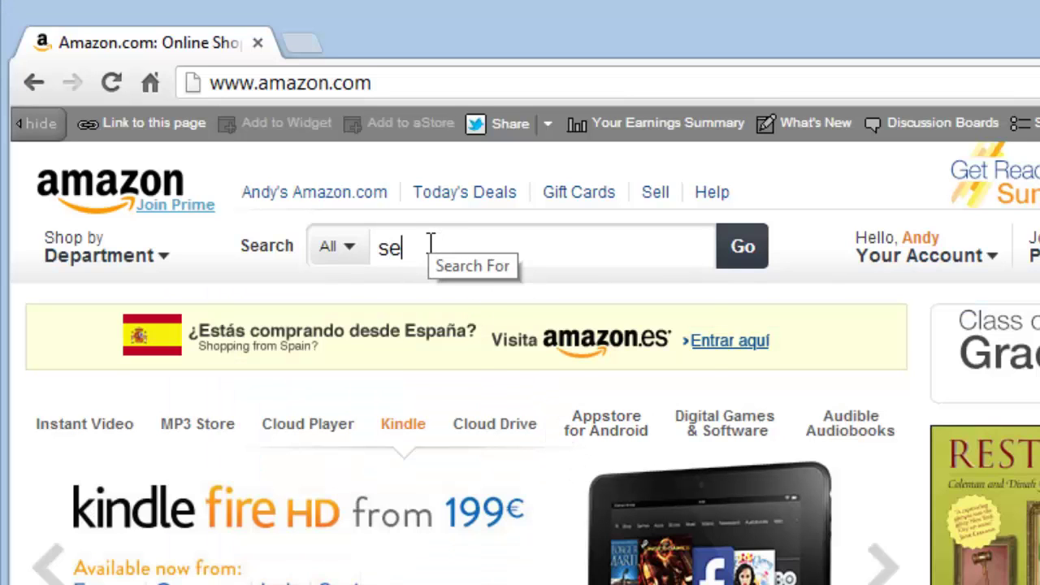
{"action": "type", "text": "o a"}
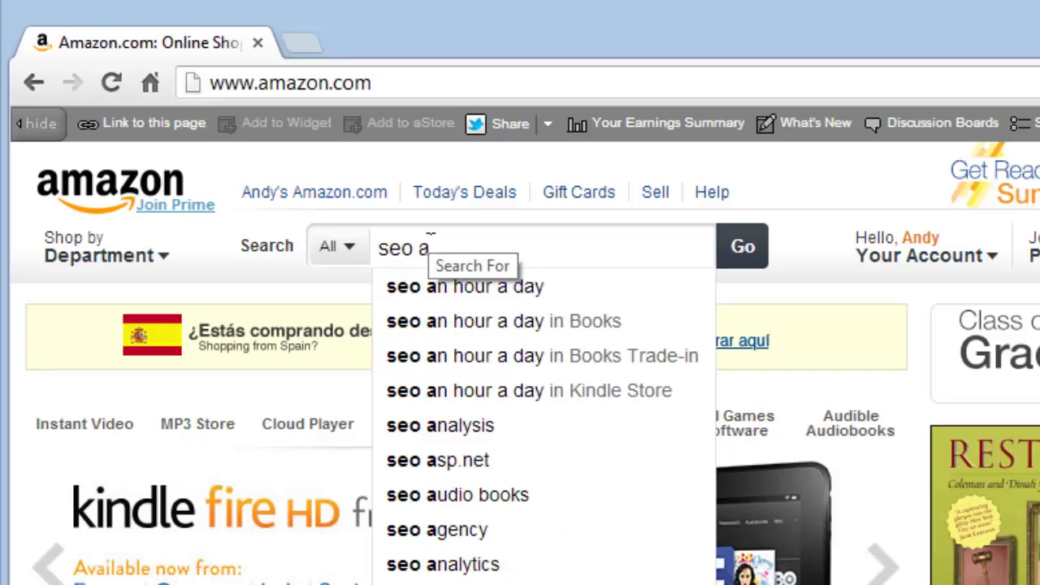
{"action": "left_click", "coordinate": [350, 314]}
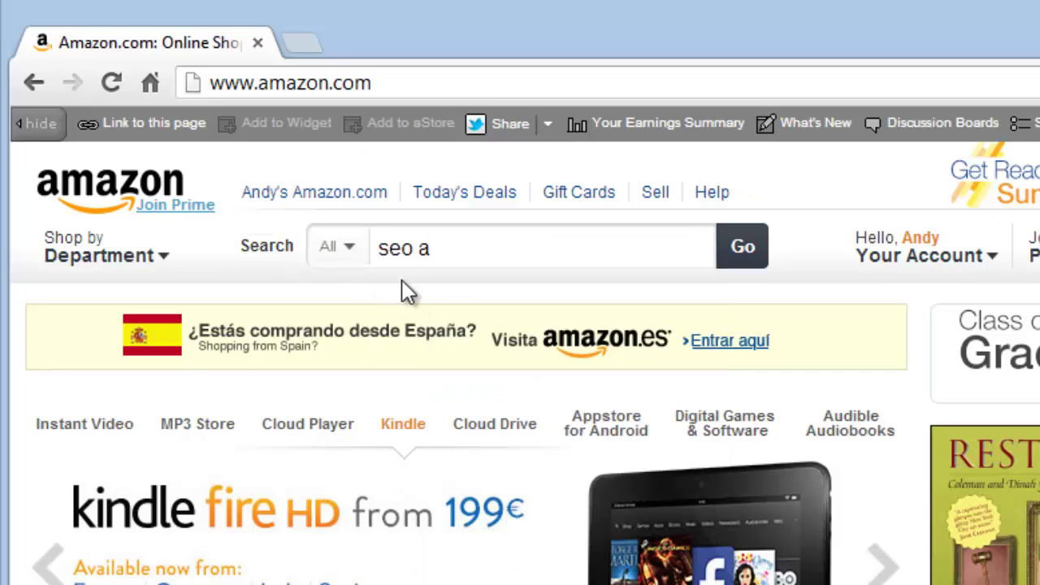
{"action": "left_click", "coordinate": [497, 246]}
{"action": "key", "text": "BackSpace"}
{"action": "key", "text": "BackSpace"}
{"action": "type", "text": "a"}
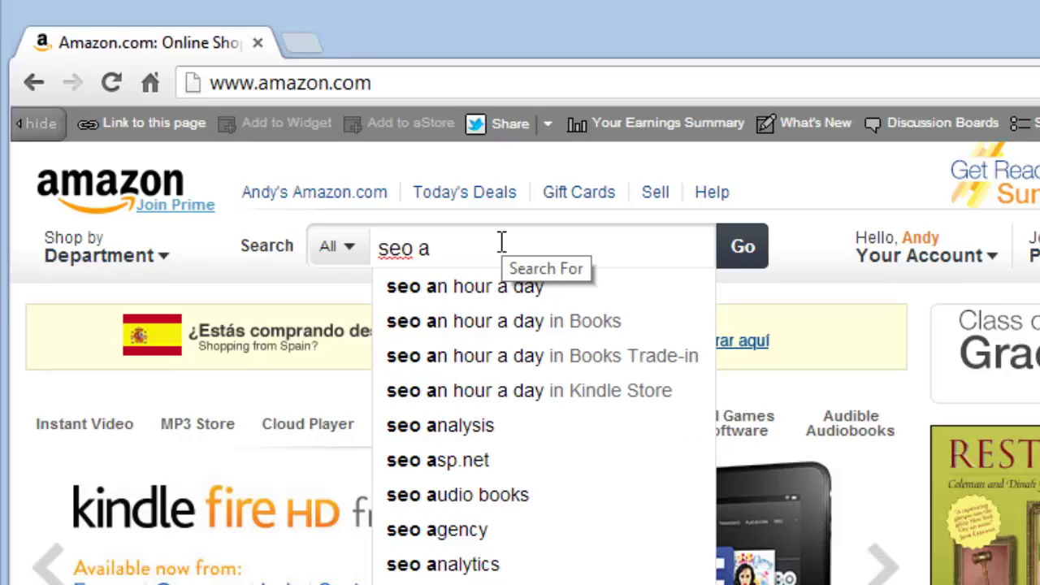
- Change the last letter to 'b' and then 'c' to see suggestions for seo b and seo c
{"action": "key", "text": "BackSpace"}
{"action": "type", "text": "b"}
{"action": "key", "text": "BackSpace"}
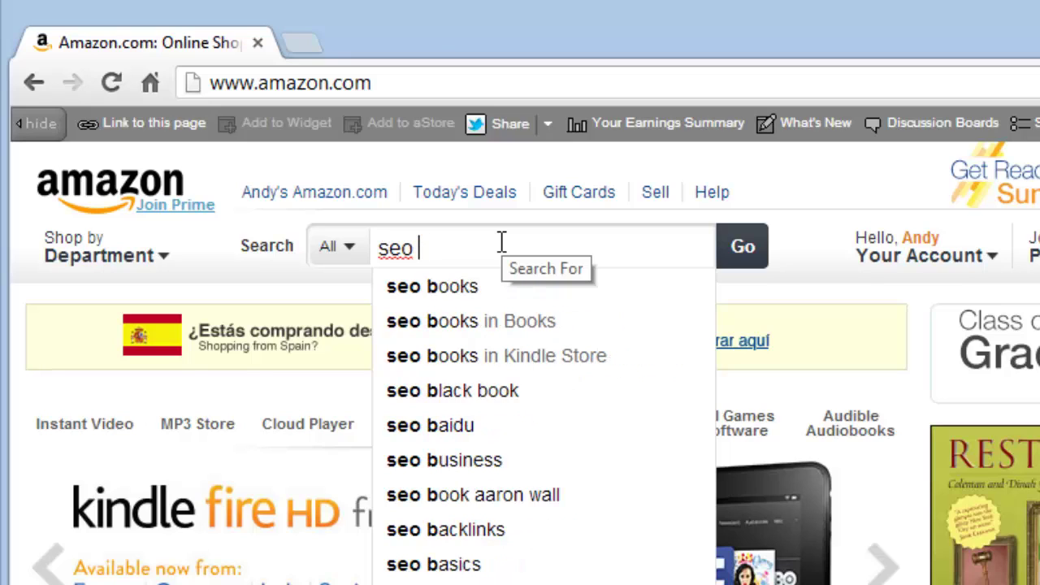
{"action": "type", "text": "c"}
{"action": "key", "text": "BackSpace"}
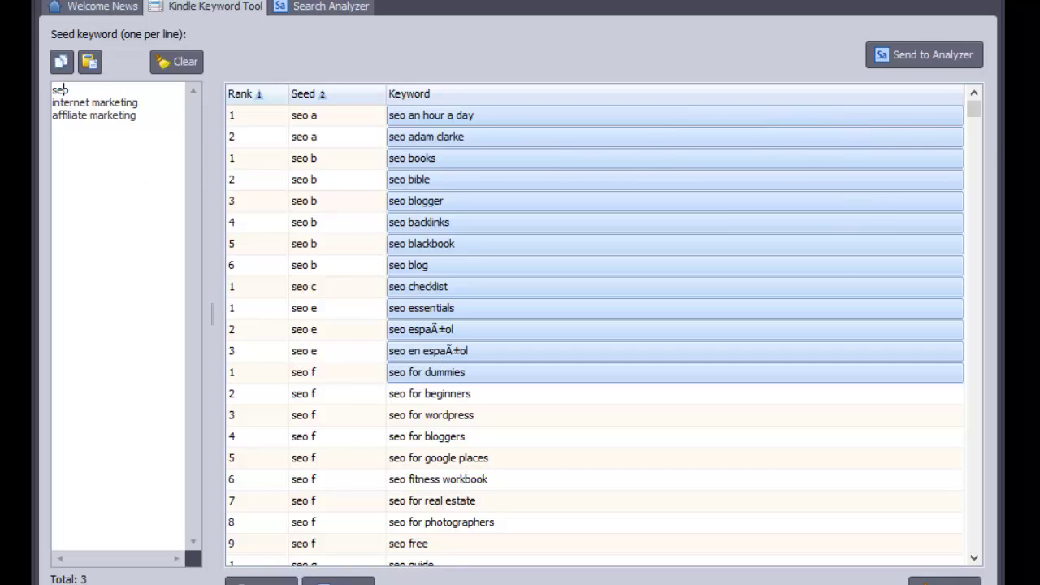
- Sort suggestions by rank and send the 17 rank-1 keywords to the analyzer's phrase list
{"action": "left_click_drag", "start_coordinate": [979, 113], "coordinate": [996, 412]}
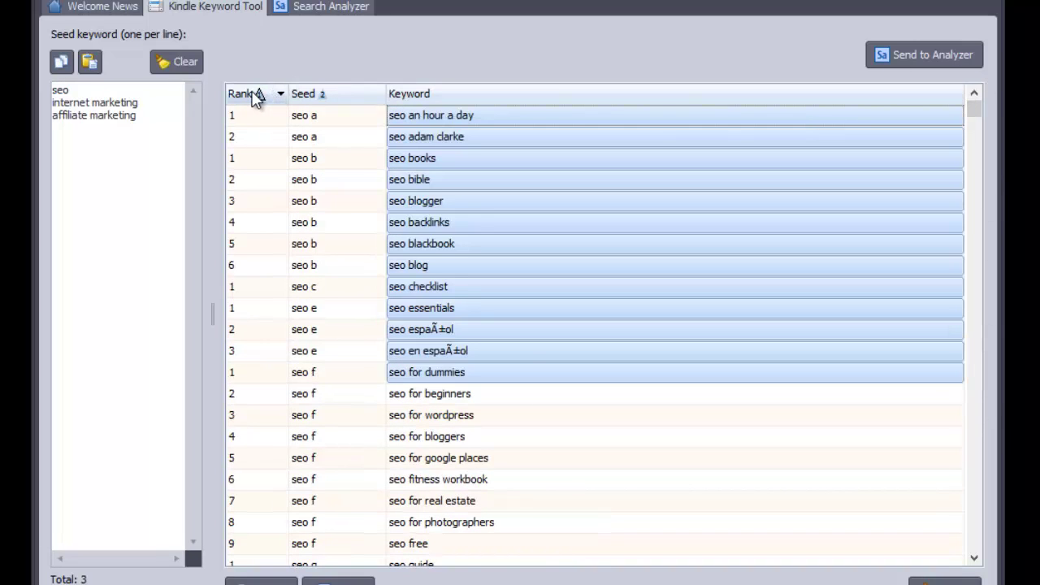
{"action": "left_click", "coordinate": [254, 95]}
{"action": "left_click", "coordinate": [252, 95]}
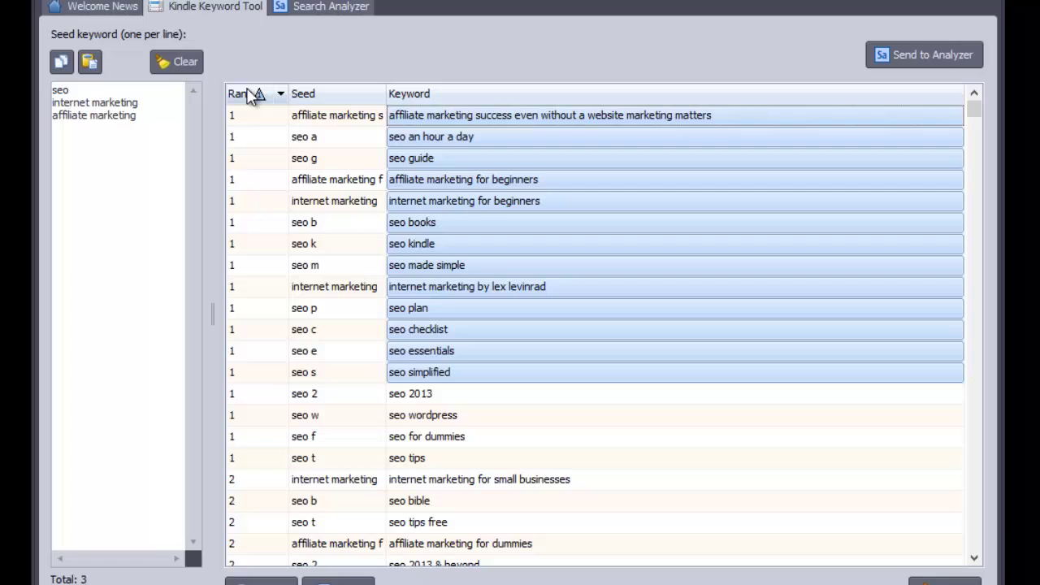
{"action": "left_click", "coordinate": [544, 413]}
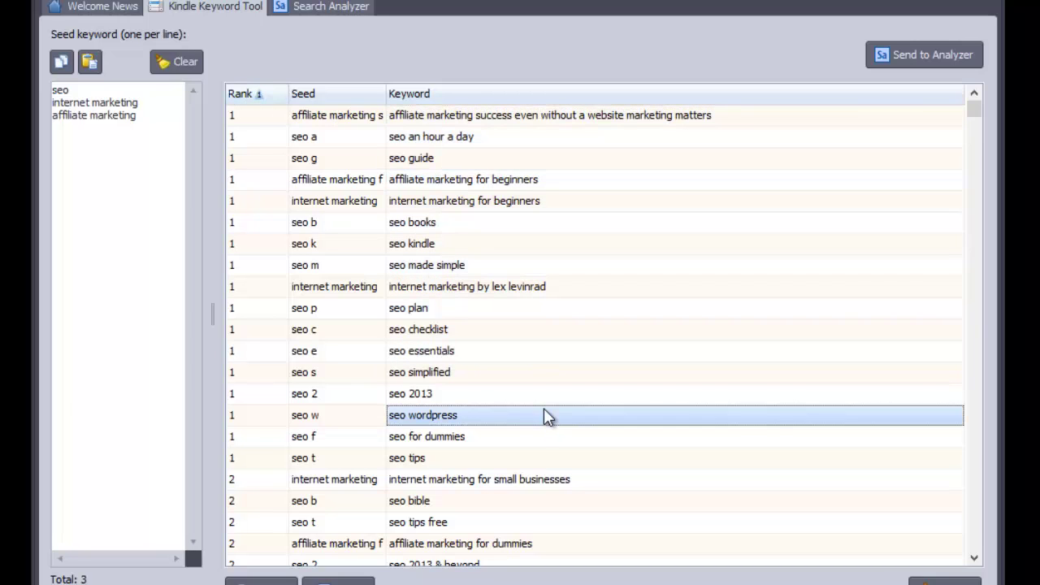
{"action": "left_click", "coordinate": [451, 116]}
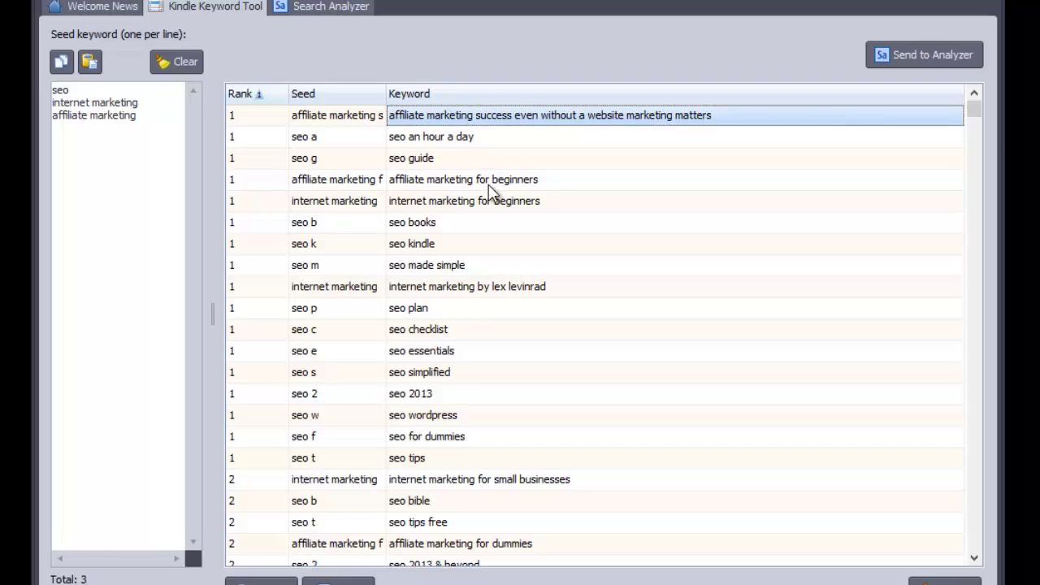
{"action": "left_click", "coordinate": [431, 461], "text": "shift"}
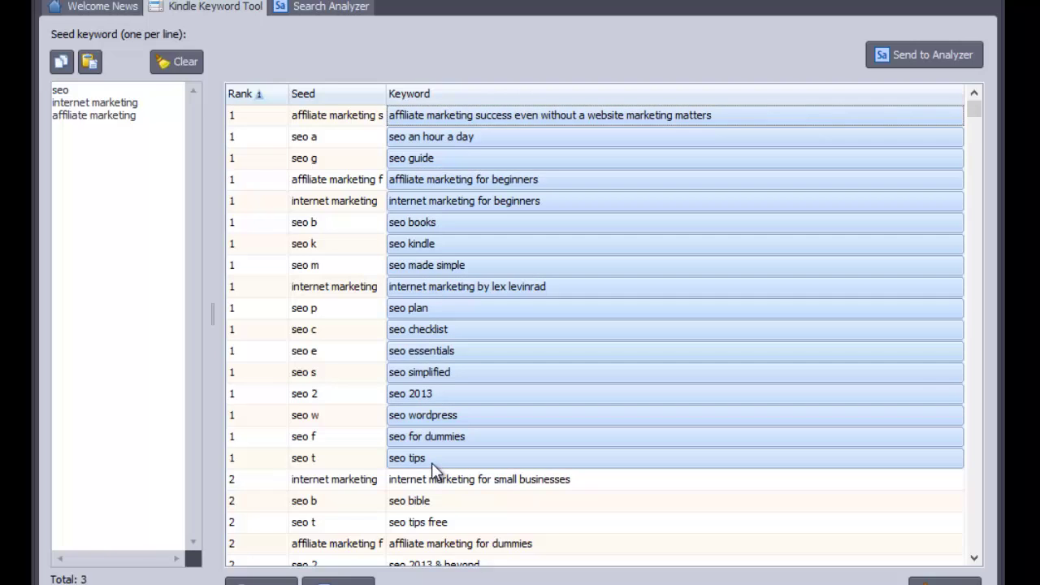
{"action": "left_click", "coordinate": [934, 57]}
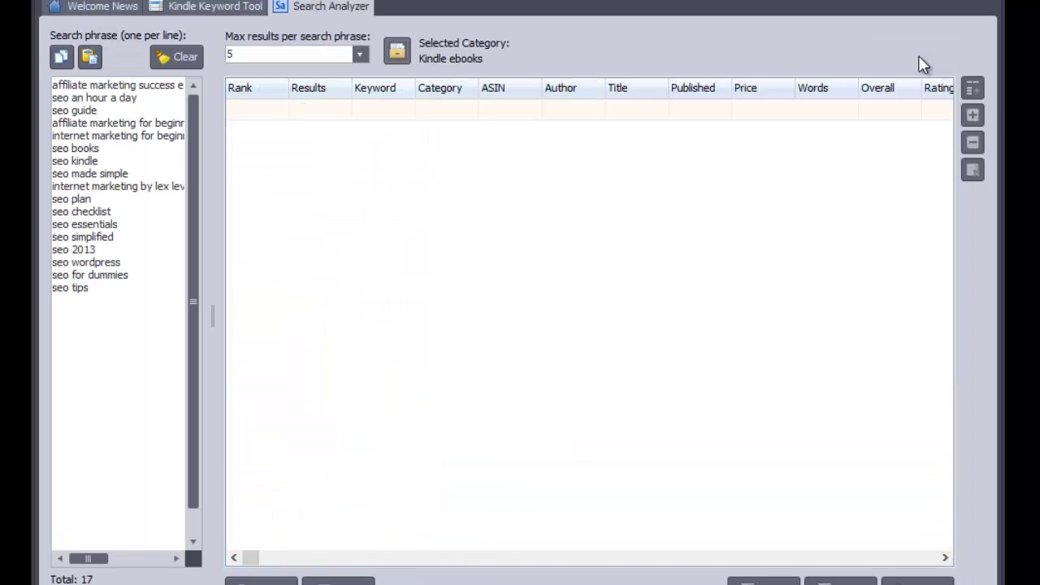
{"action": "left_click", "coordinate": [239, 6]}
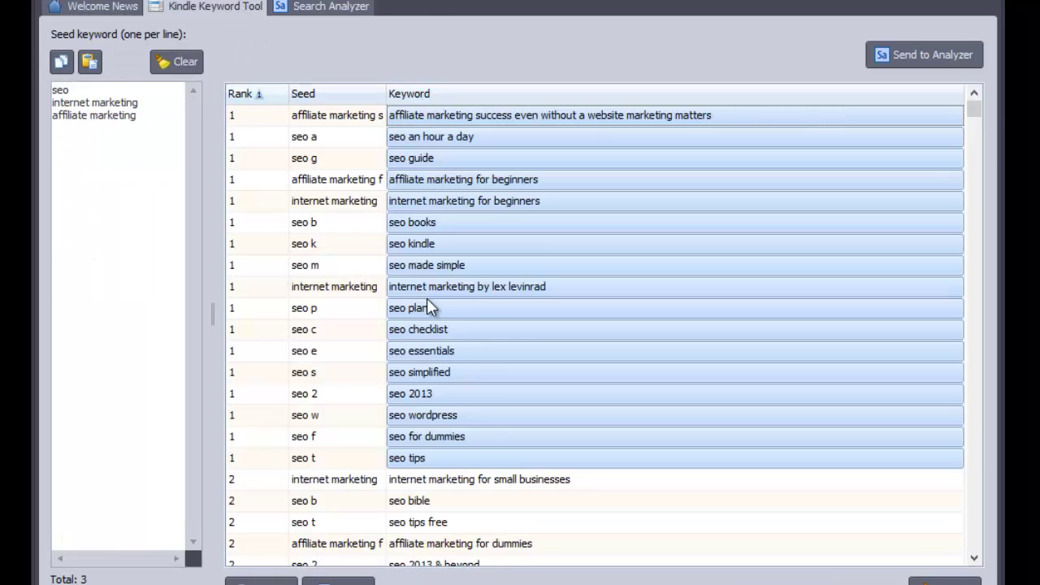
{"action": "left_click", "coordinate": [324, 7]}
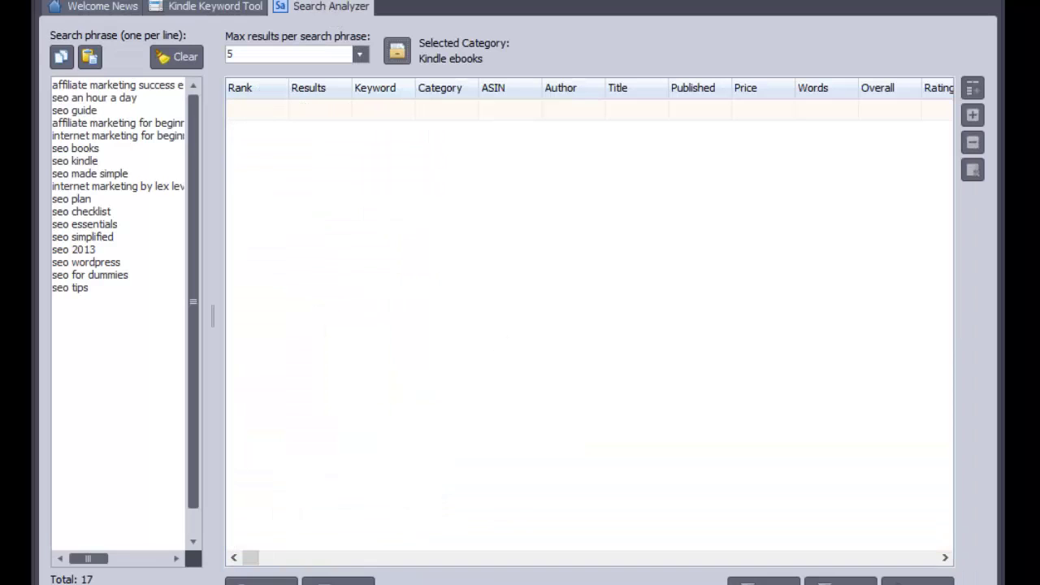
{"action": "left_click", "coordinate": [193, 6]}
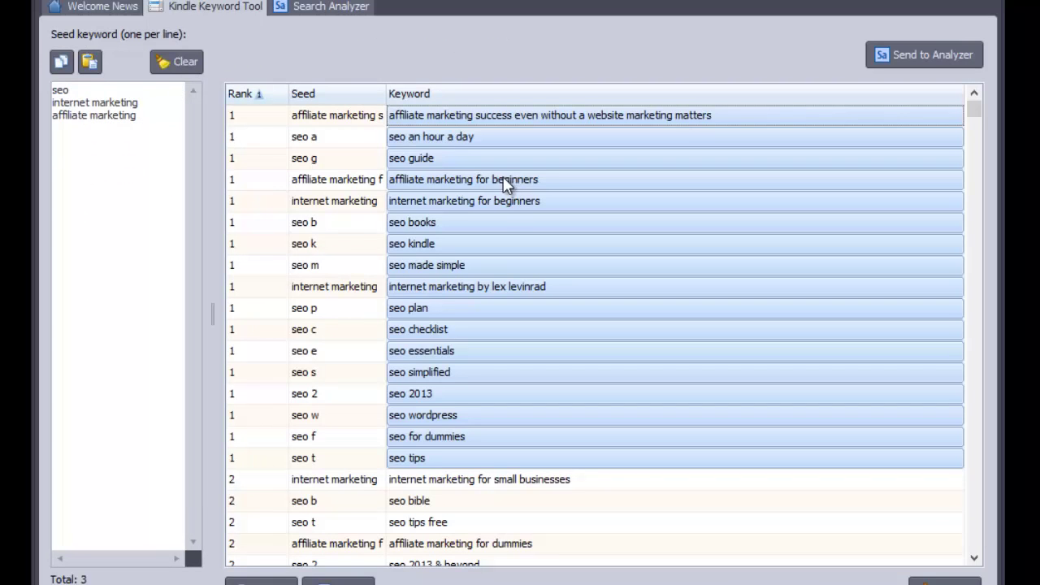
- Select seo guide, seo books, seo kindle and seo tips and bring up their actions menu
{"action": "left_click", "coordinate": [461, 156]}
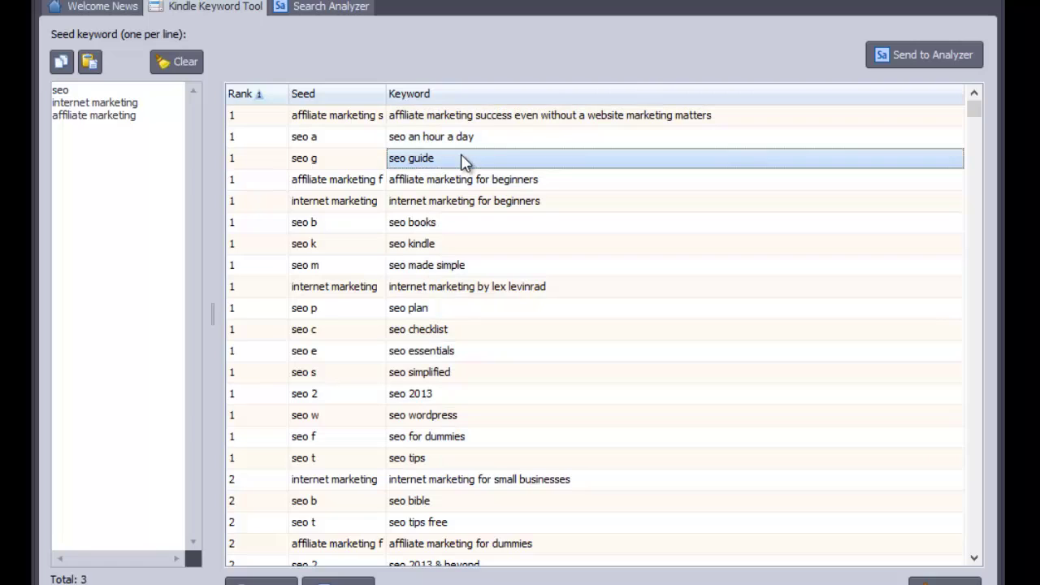
{"action": "left_click", "coordinate": [463, 232], "text": "ctrl"}
{"action": "left_click", "coordinate": [465, 247], "text": "ctrl"}
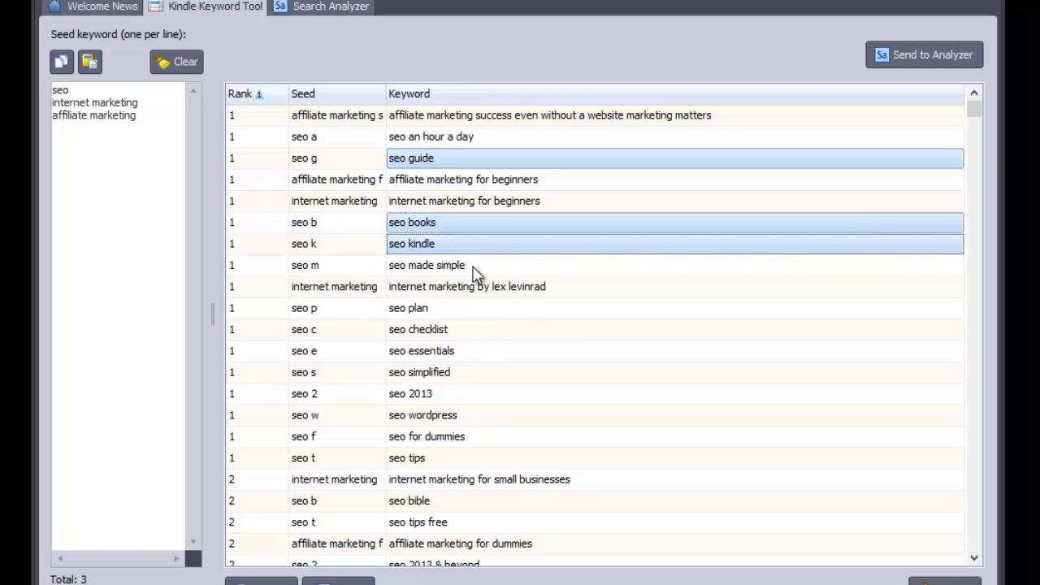
{"action": "left_click", "coordinate": [479, 459], "text": "ctrl"}
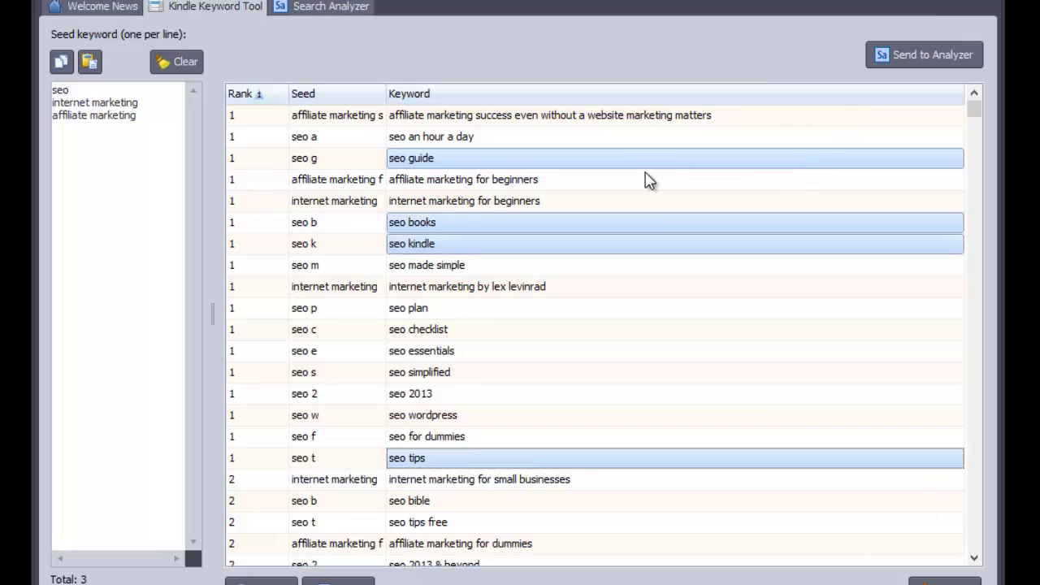
{"action": "right_click", "coordinate": [744, 161]}
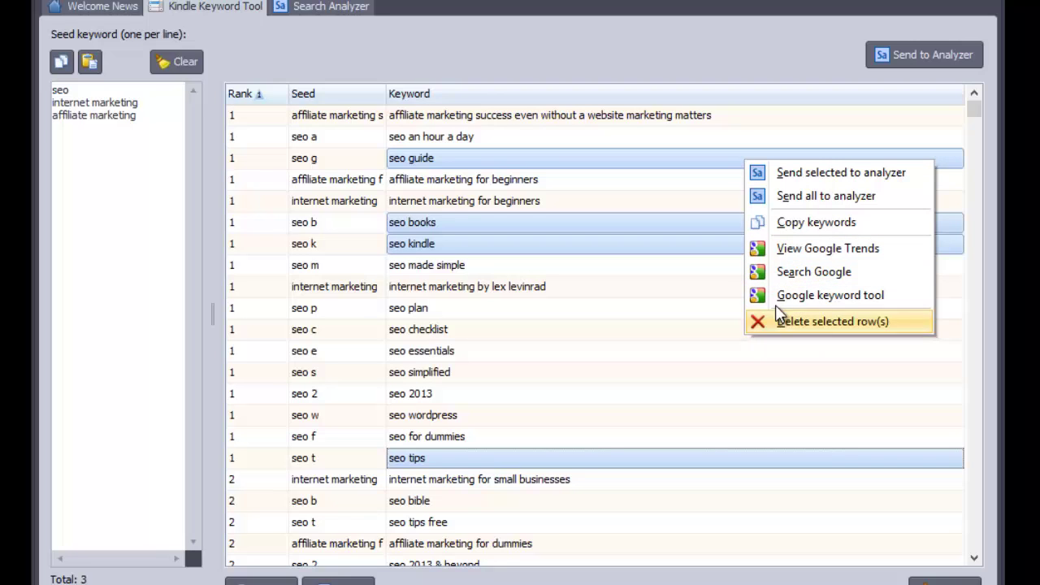
- Send the four SEO keywords to the analyzer and delete the 17 earlier search phrases
{"action": "left_click", "coordinate": [931, 55]}
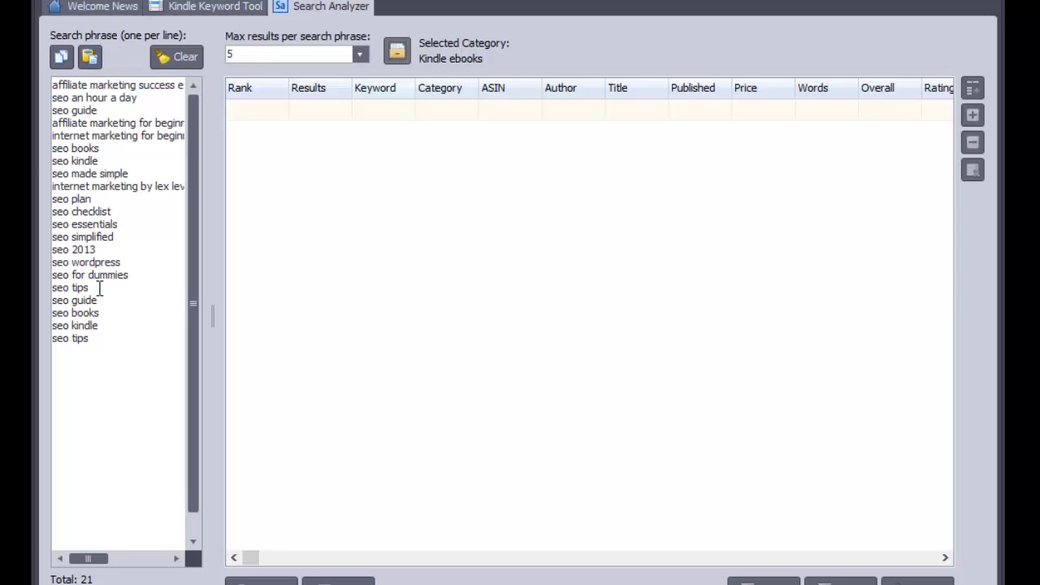
{"action": "left_click_drag", "start_coordinate": [88, 287], "coordinate": [52, 85]}
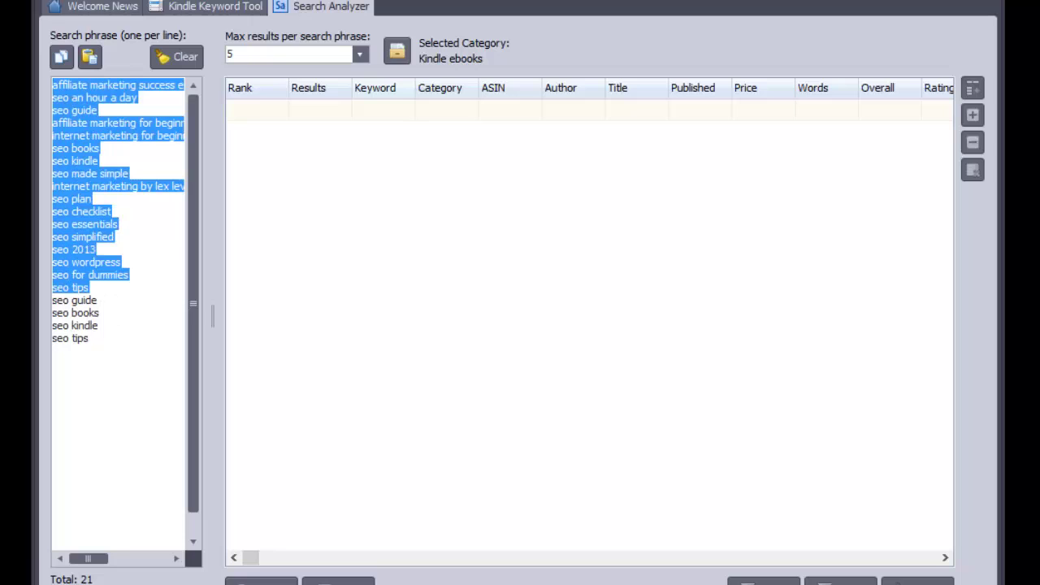
{"action": "left_click", "coordinate": [61, 56]}
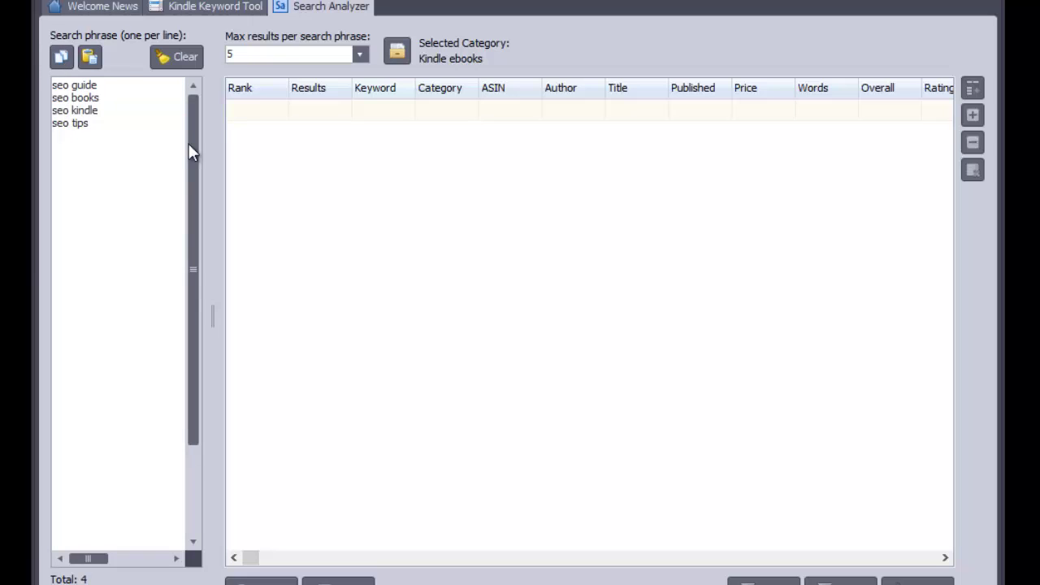
- Keep Max results at 5 and run the search for the four SEO phrases
{"action": "left_click", "coordinate": [358, 55]}
{"action": "left_click", "coordinate": [355, 54]}
{"action": "left_click", "coordinate": [352, 54]}
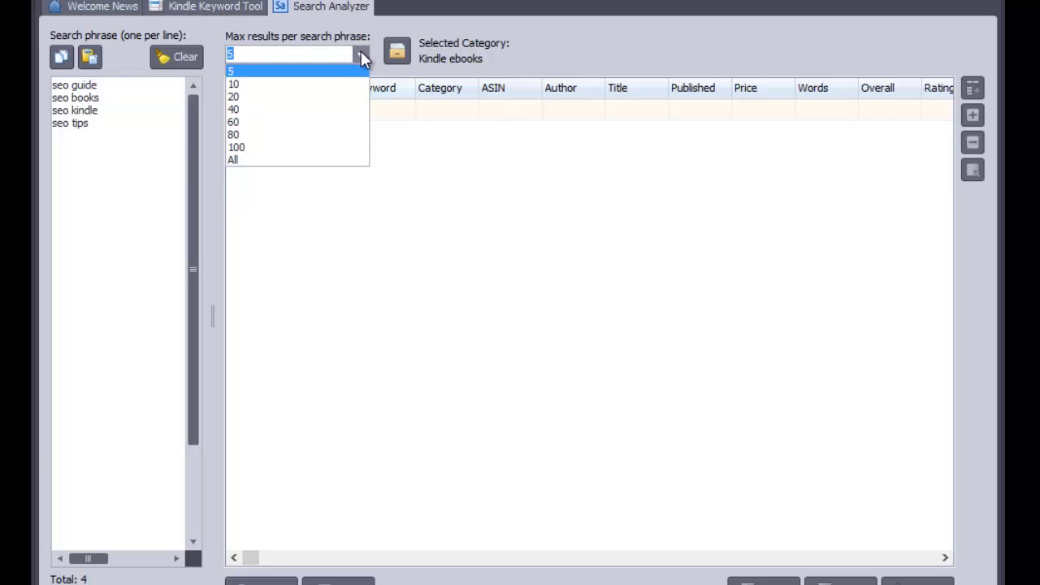
{"action": "left_click", "coordinate": [361, 52]}
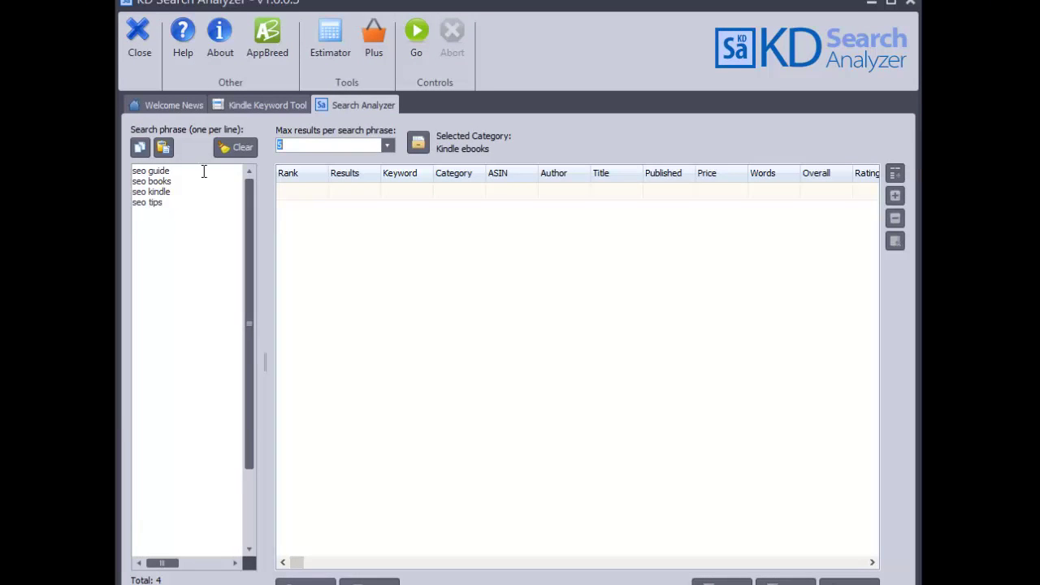
{"action": "left_click", "coordinate": [421, 30]}
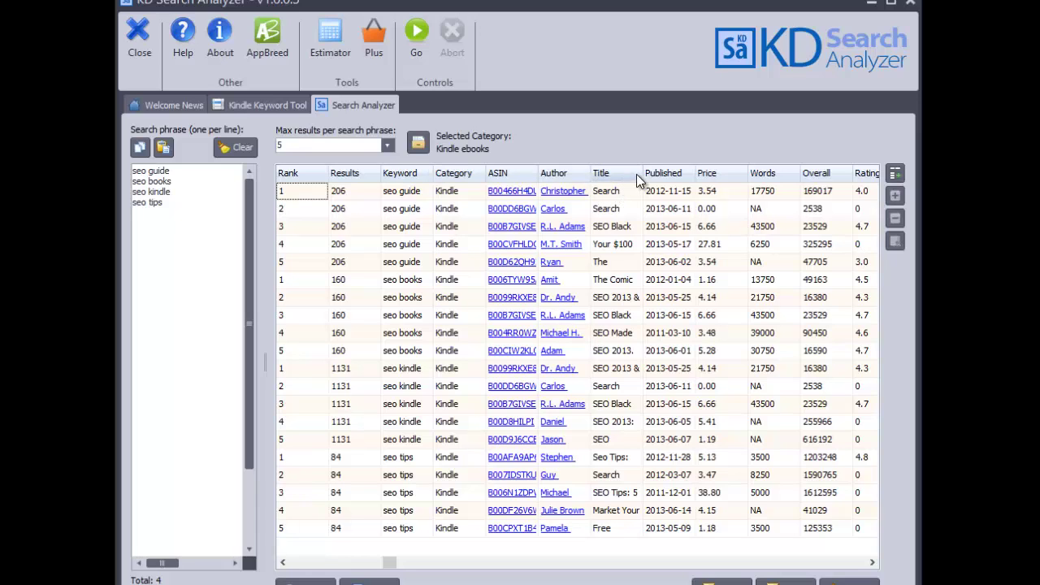
- Widen the Title column and inspect the first and third books' Overall rank and monthly estimates
{"action": "mouse_move", "coordinate": [641, 173]}
{"action": "left_mouse_down"}
{"action": "mouse_move", "coordinate": [826, 172]}
{"action": "mouse_move", "coordinate": [726, 172]}
{"action": "mouse_move", "coordinate": [685, 183]}
{"action": "mouse_move", "coordinate": [658, 174]}
{"action": "left_mouse_up"}
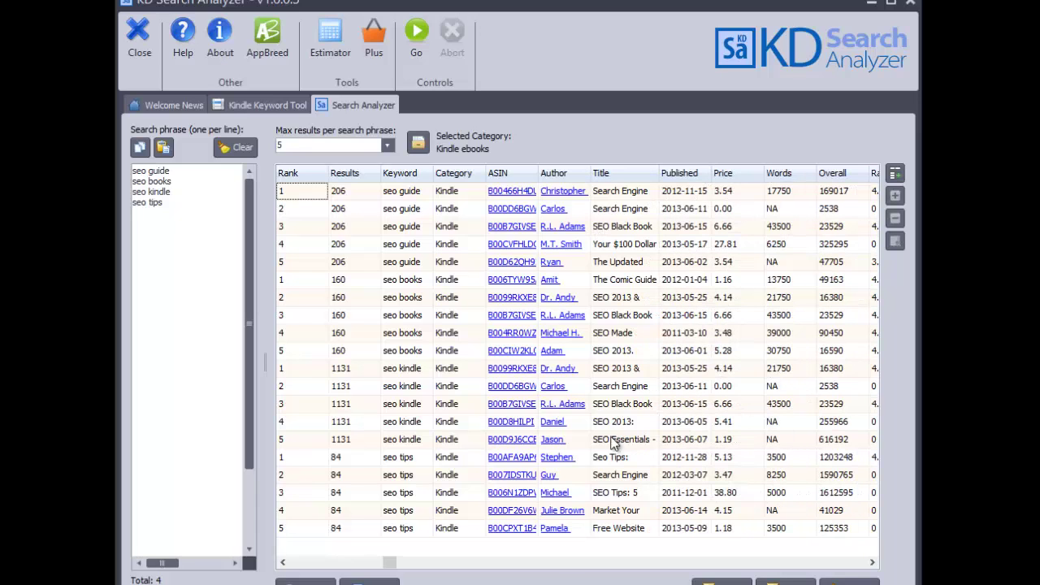
{"action": "left_click", "coordinate": [421, 563]}
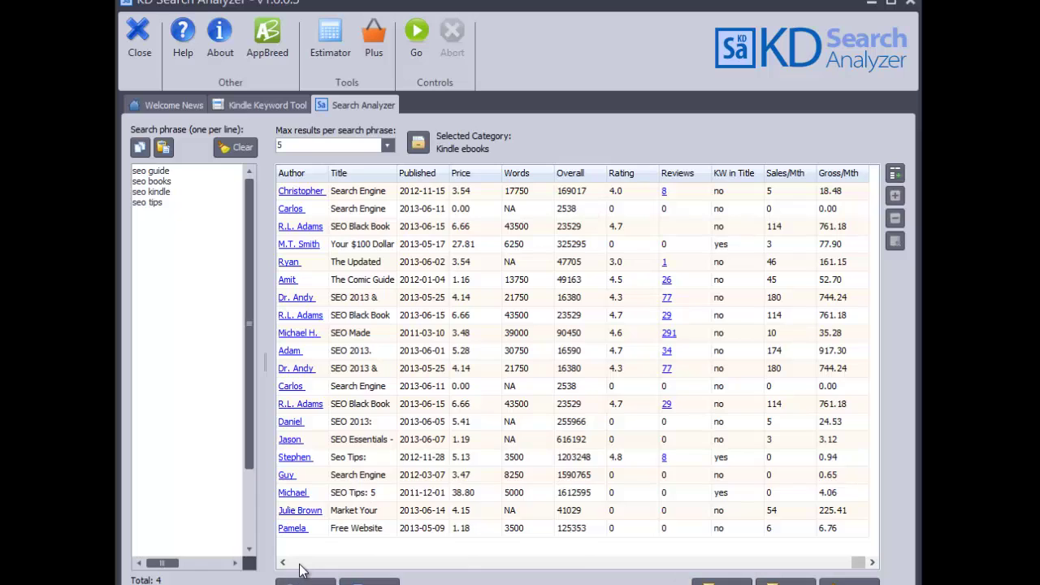
{"action": "left_click", "coordinate": [588, 196]}
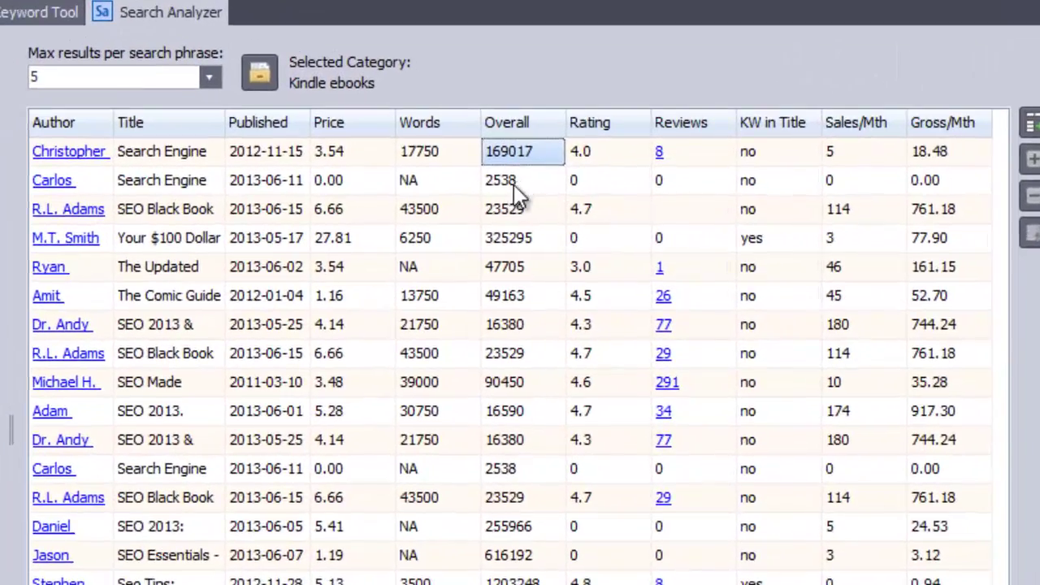
{"action": "left_click", "coordinate": [508, 211]}
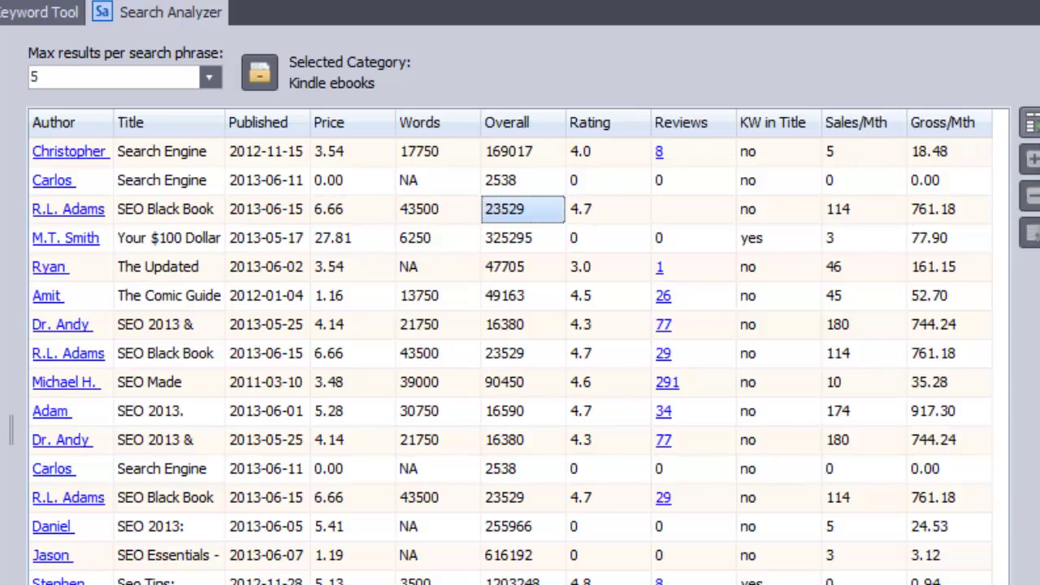
- Try per-keyword, overall and per-rank average layouts, ending with results grouped by author
{"action": "left_click", "coordinate": [1030, 122]}
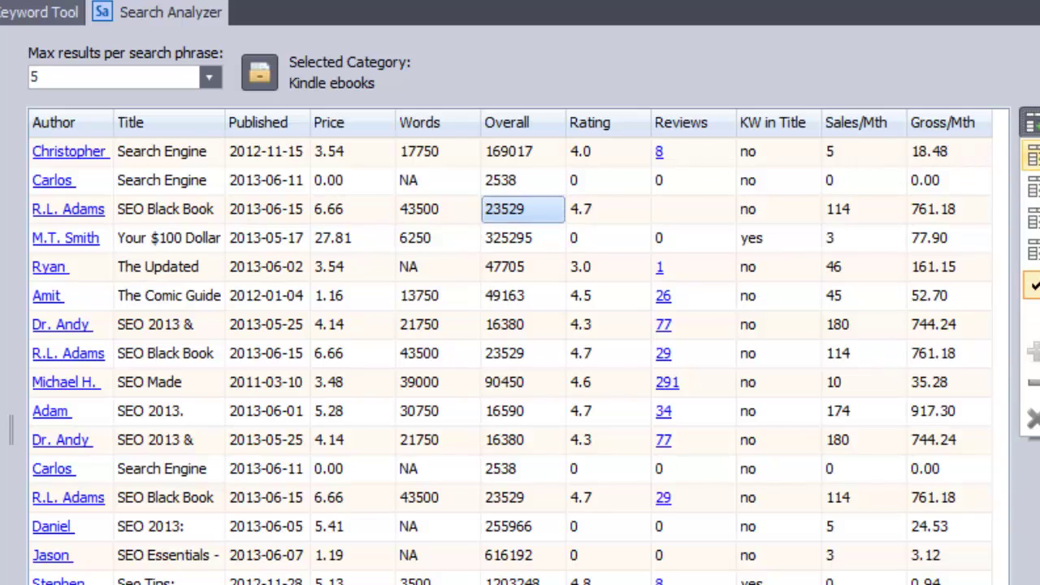
{"action": "left_click", "coordinate": [1031, 154]}
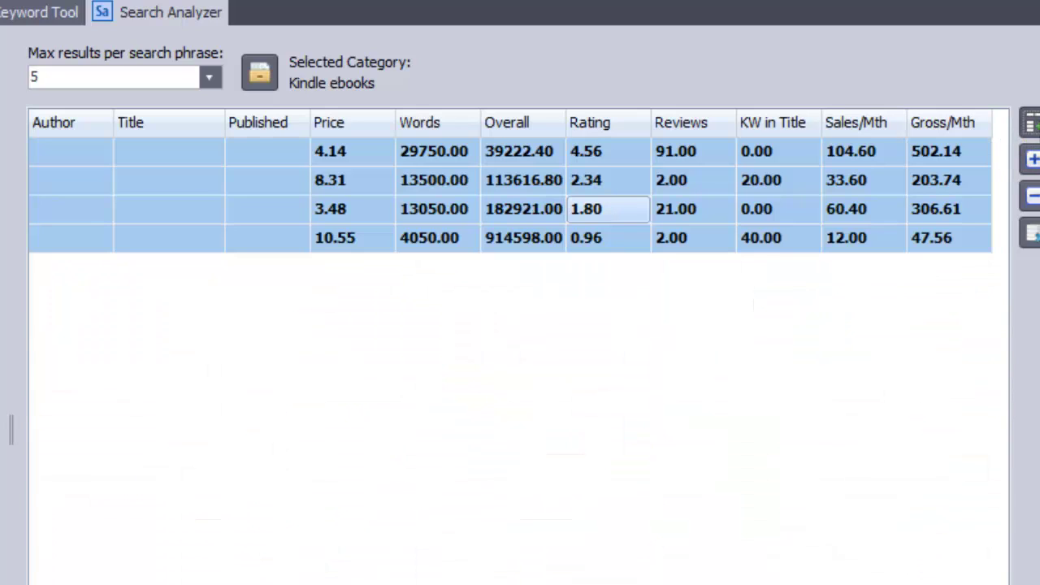
{"action": "left_click", "coordinate": [1032, 217]}
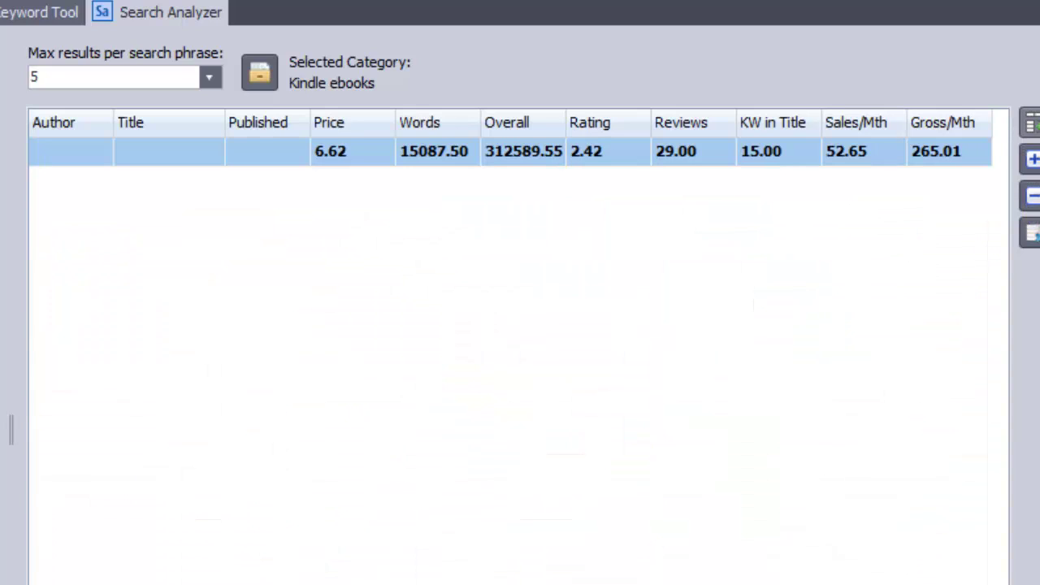
{"action": "left_click", "coordinate": [1031, 187]}
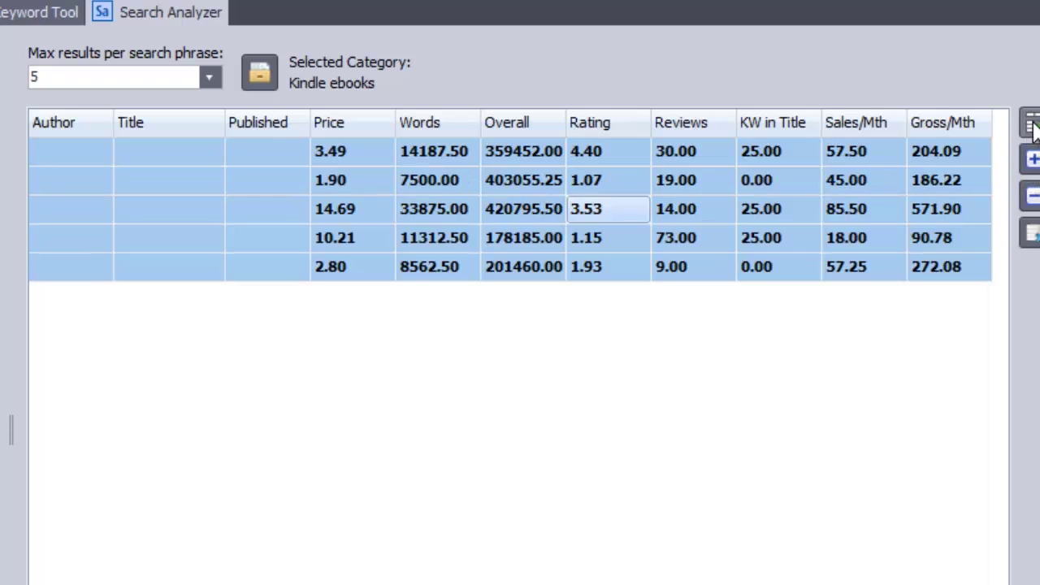
{"action": "left_click", "coordinate": [1031, 250]}
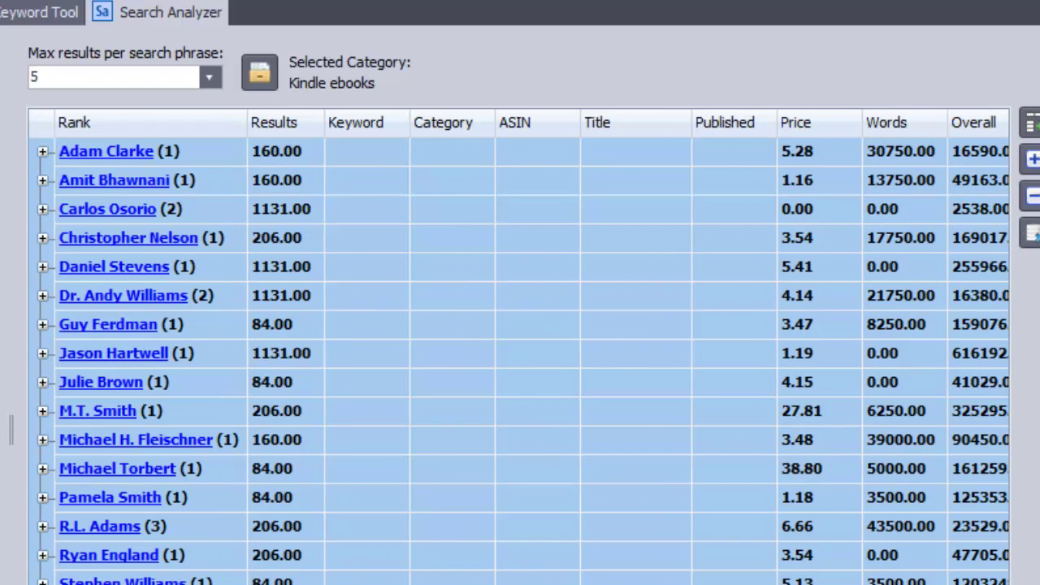
- Expand and collapse a two-book author group, compare authors' average monthly gross, then clear the keywords
{"action": "left_click", "coordinate": [43, 295]}
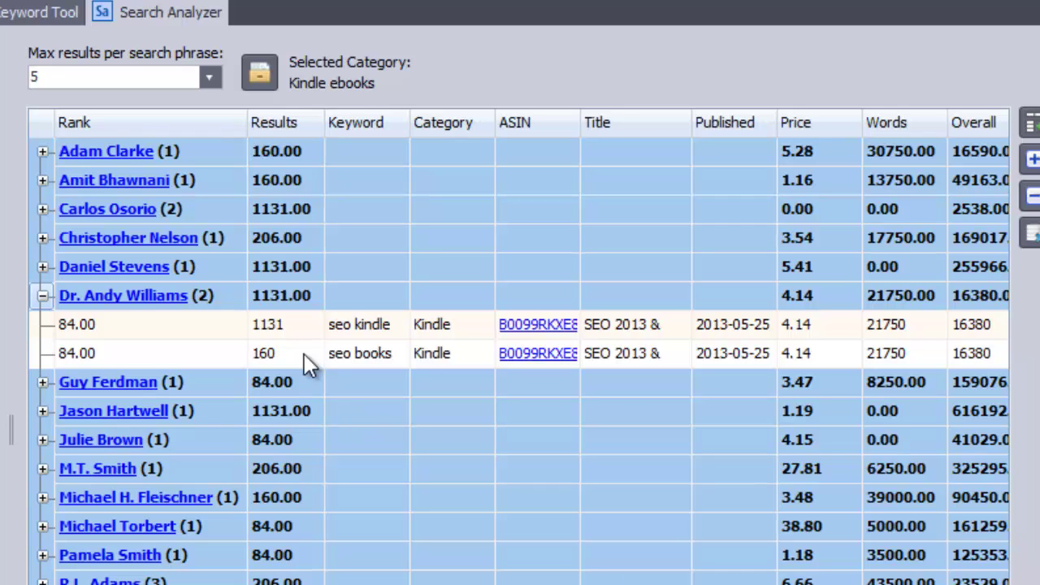
{"action": "left_click", "coordinate": [43, 294]}
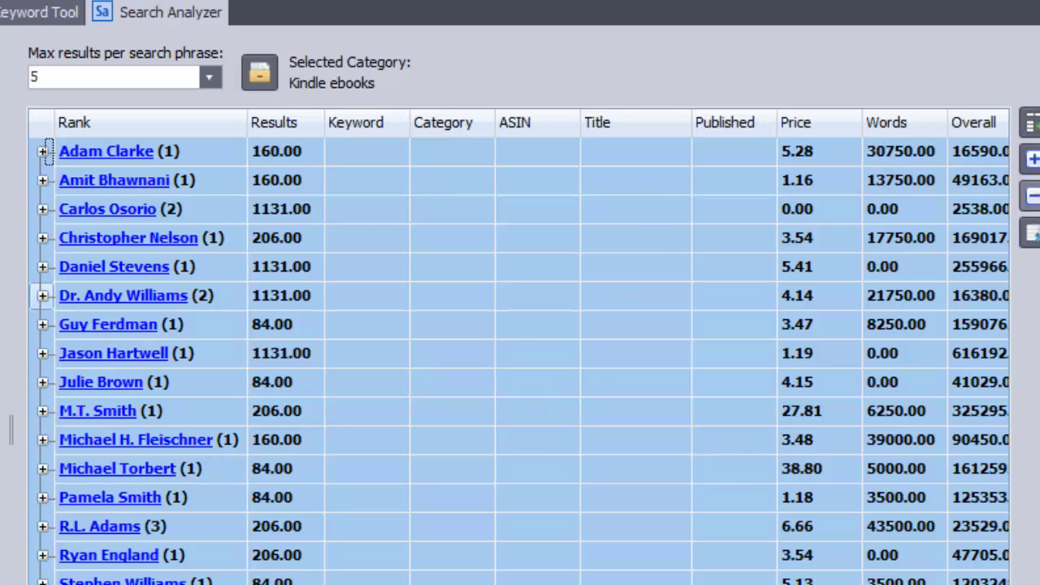
{"action": "scroll", "coordinate": [520, 349], "scroll_direction": "right", "scroll_amount": 5}
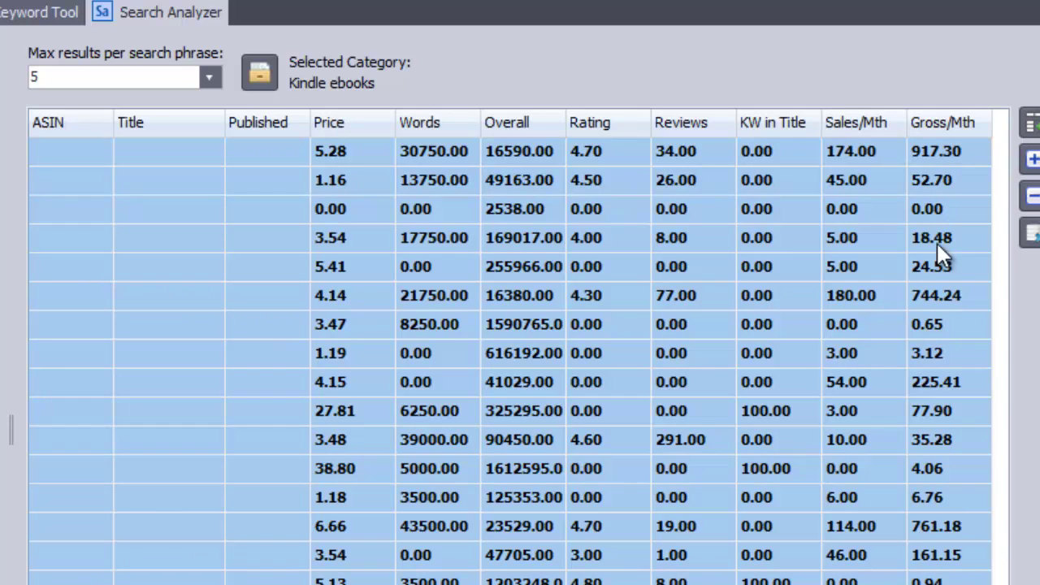
{"action": "left_click", "coordinate": [937, 151]}
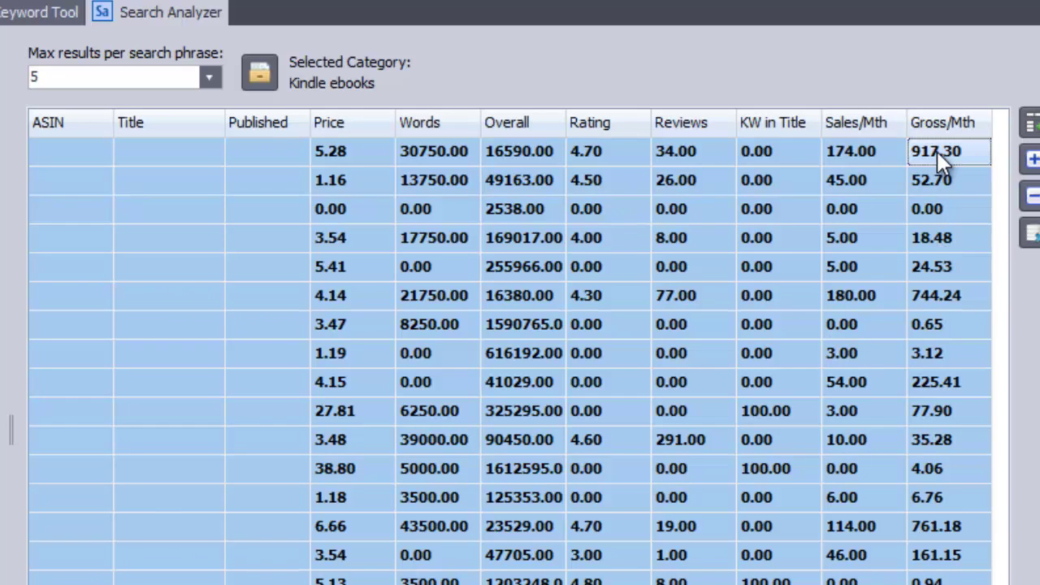
{"action": "left_click", "coordinate": [953, 302]}
{"action": "left_click", "coordinate": [927, 533]}
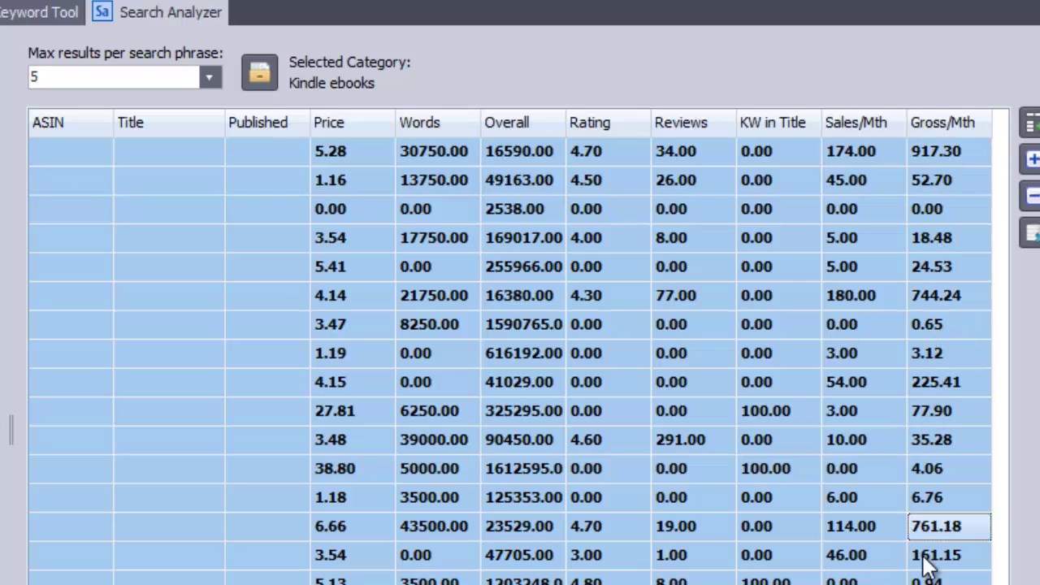
{"action": "left_click", "coordinate": [945, 296]}
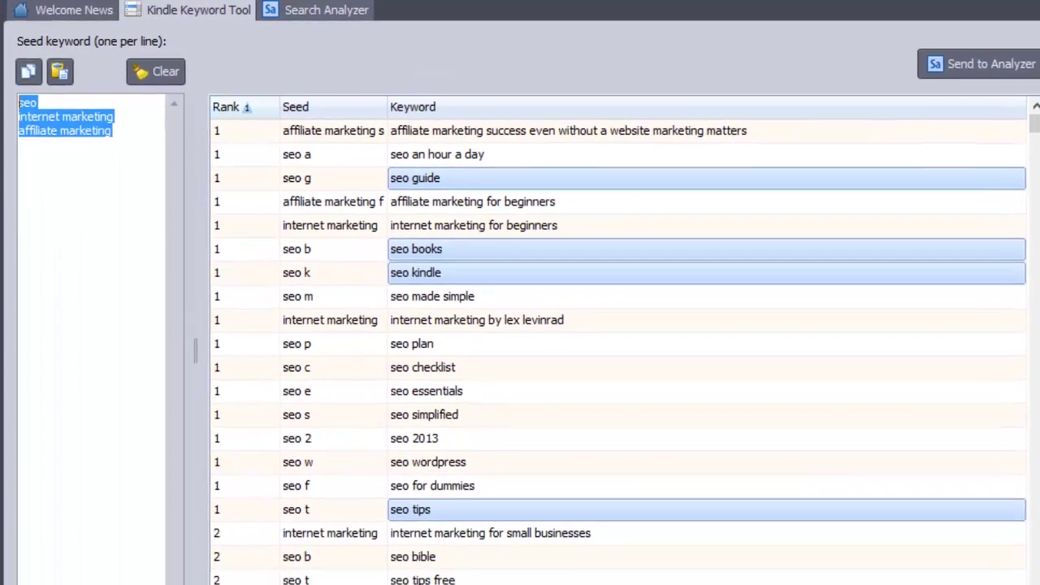
{"action": "key", "text": "Delete"}
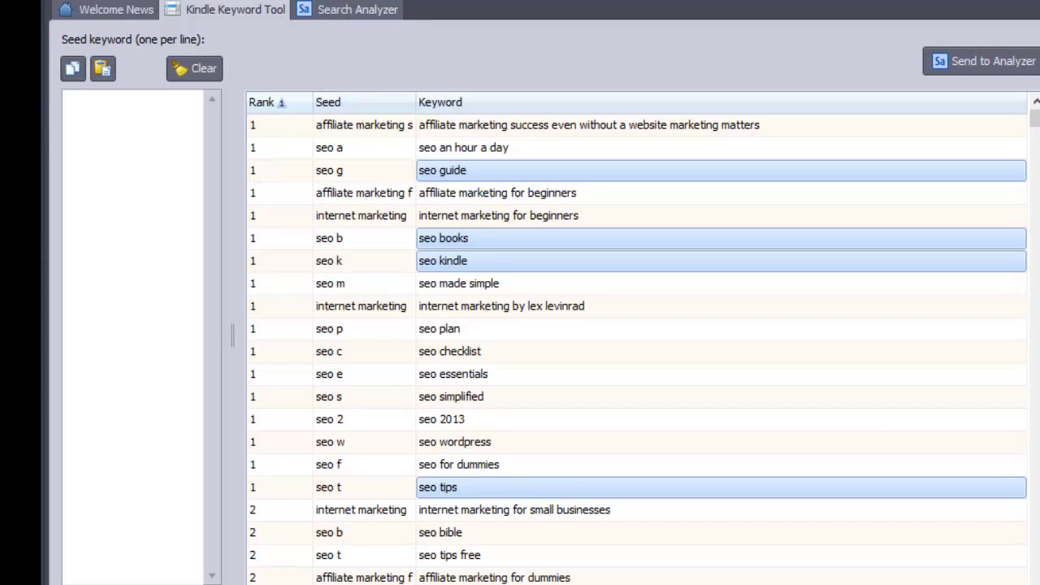
- Set the search phrase to 'diet', clear the old SEO results, and choose 10 max results
{"action": "left_click", "coordinate": [351, 11]}
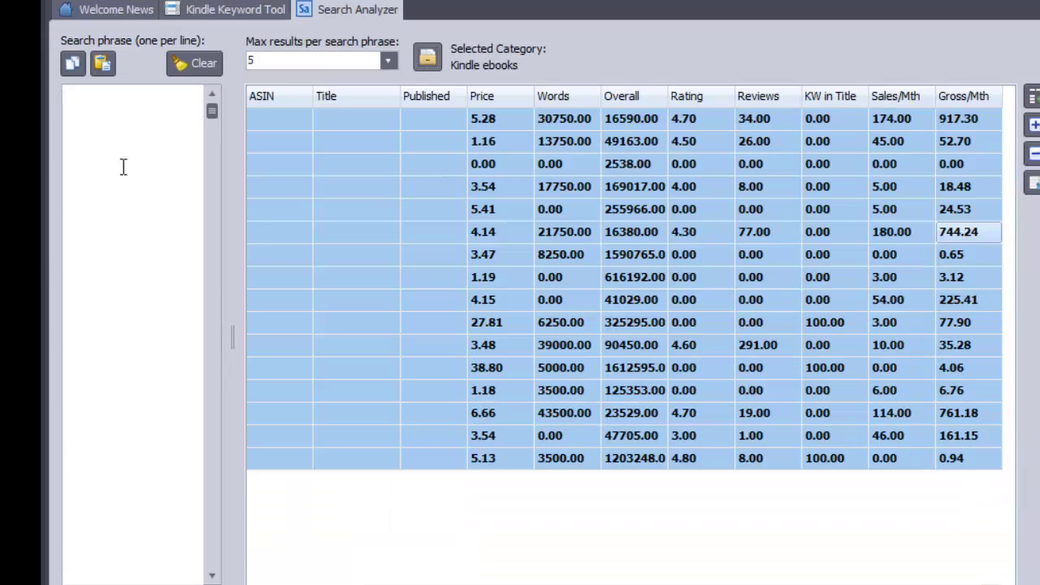
{"action": "type", "text": "p"}
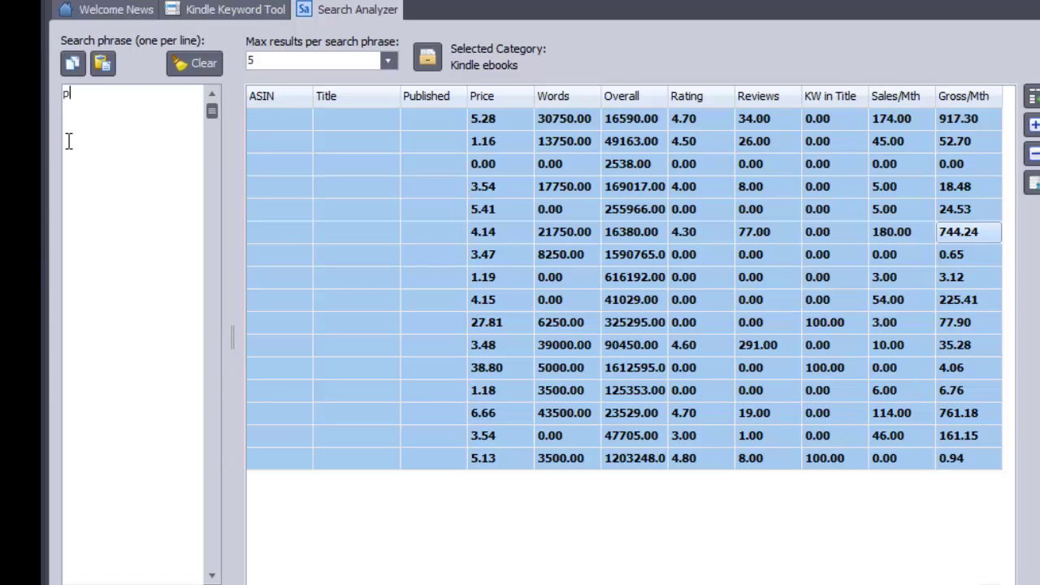
{"action": "type", "text": "aleo diet"}
{"action": "key", "text": "BackSpace"}
{"action": "key", "text": "BackSpace"}
{"action": "key", "text": "BackSpace"}
{"action": "key", "text": "BackSpace"}
{"action": "key", "text": "BackSpace"}
{"action": "key", "text": "BackSpace"}
{"action": "key", "text": "BackSpace"}
{"action": "key", "text": "BackSpace"}
{"action": "key", "text": "BackSpace"}
{"action": "key", "text": "BackSpace"}
{"action": "type", "text": "diet"}
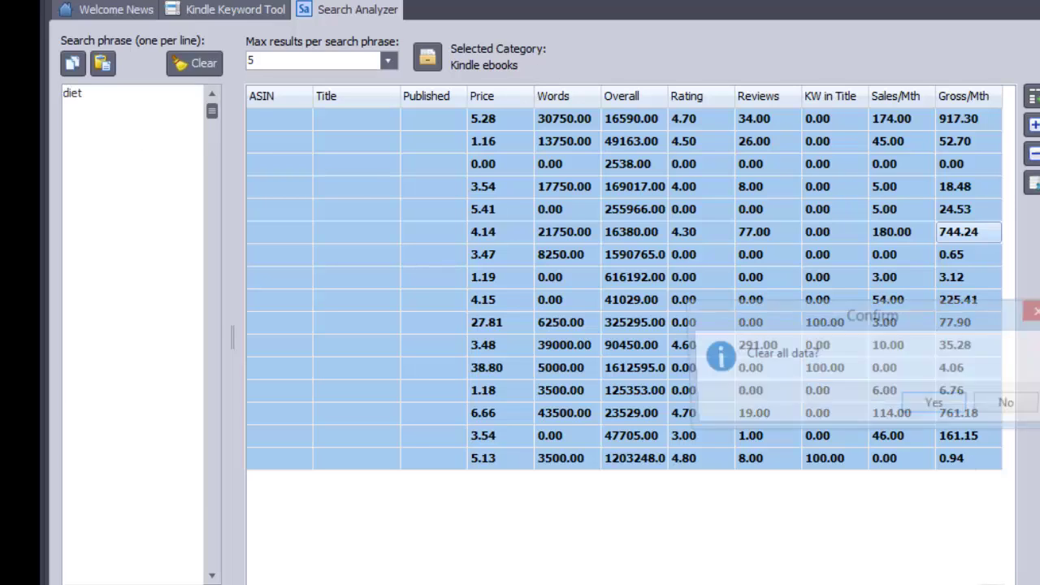
{"action": "left_click", "coordinate": [955, 406]}
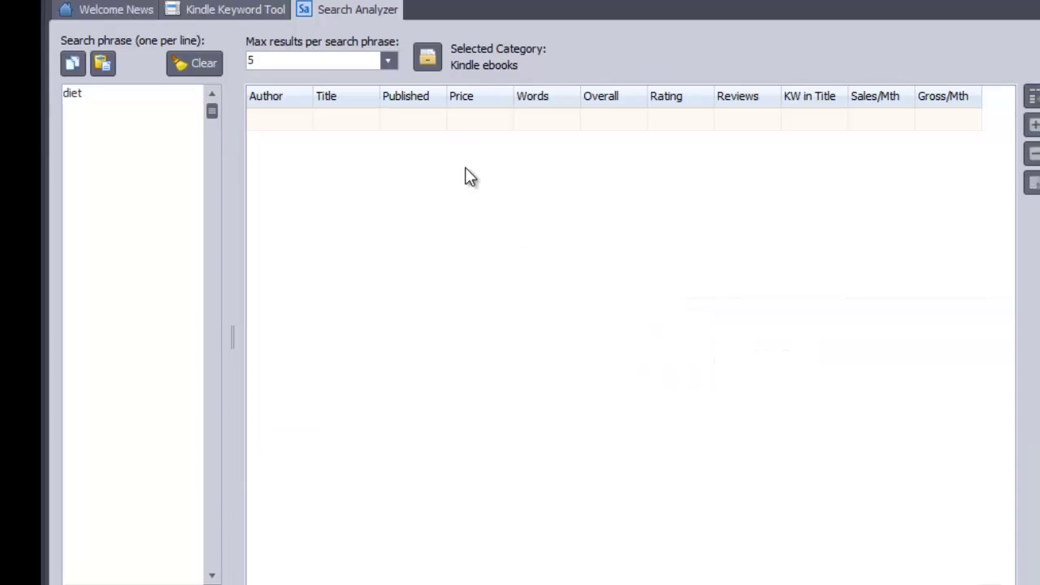
{"action": "left_click", "coordinate": [388, 63]}
{"action": "left_click", "coordinate": [382, 96]}
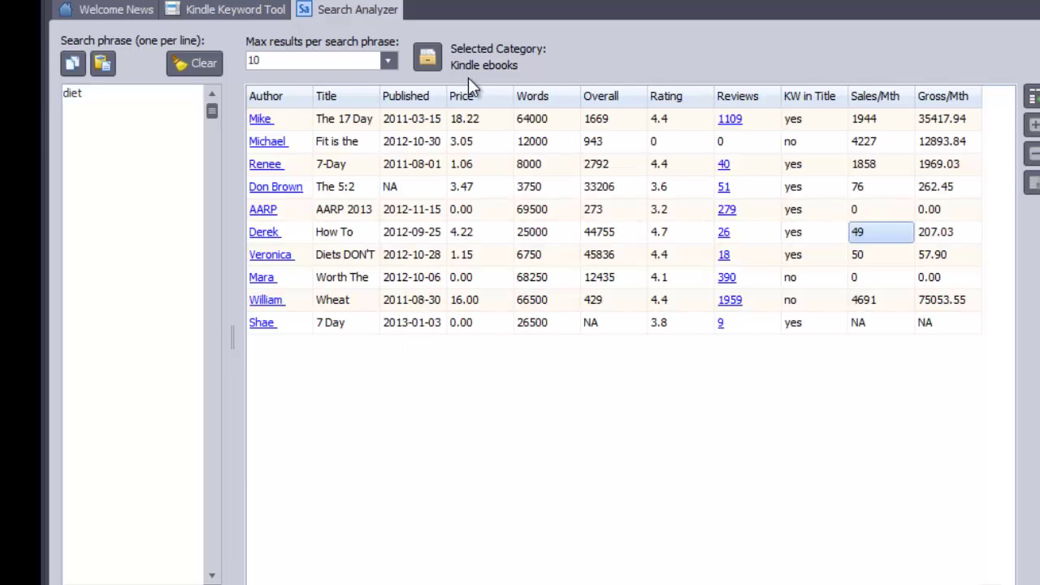
- Widen the Title column for full diet book titles and scroll across to Sales/Mth and Gross/Mth
{"action": "left_click_drag", "start_coordinate": [378, 88], "coordinate": [601, 91]}
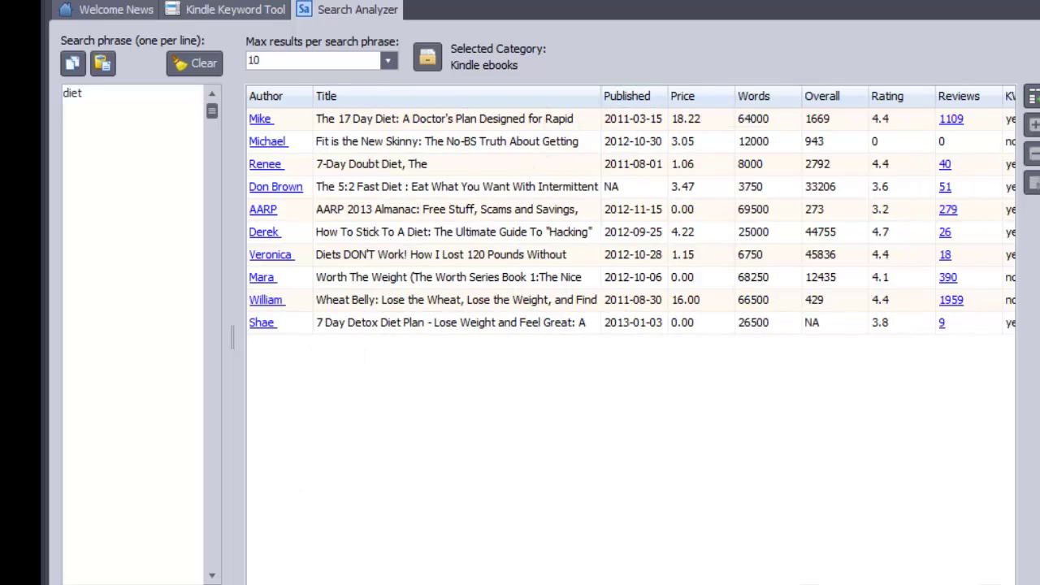
{"action": "scroll", "coordinate": [630, 325], "scroll_direction": "left", "scroll_amount": 5}
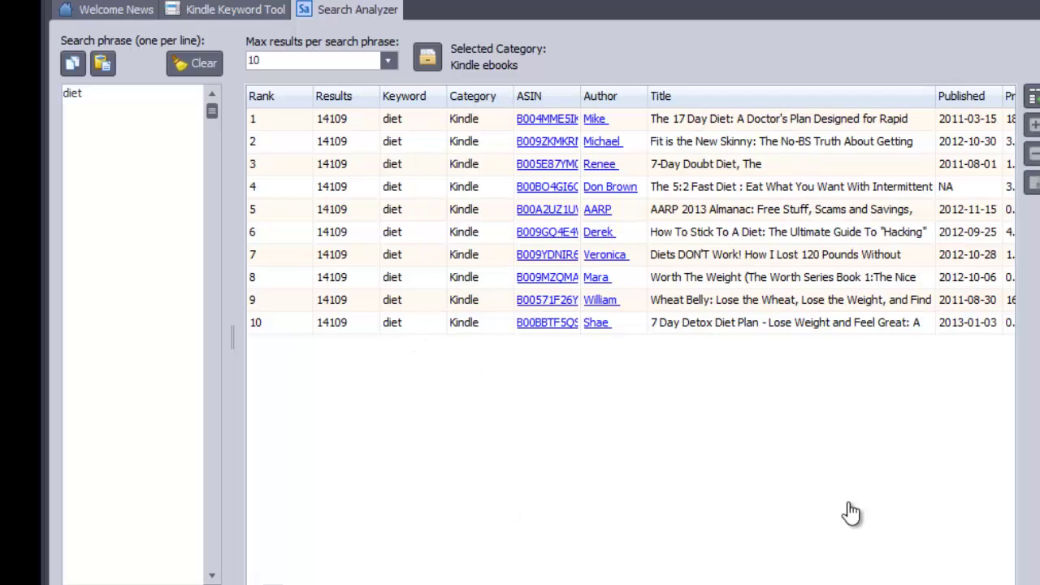
{"action": "scroll", "coordinate": [630, 219], "scroll_direction": "right", "scroll_amount": 10}
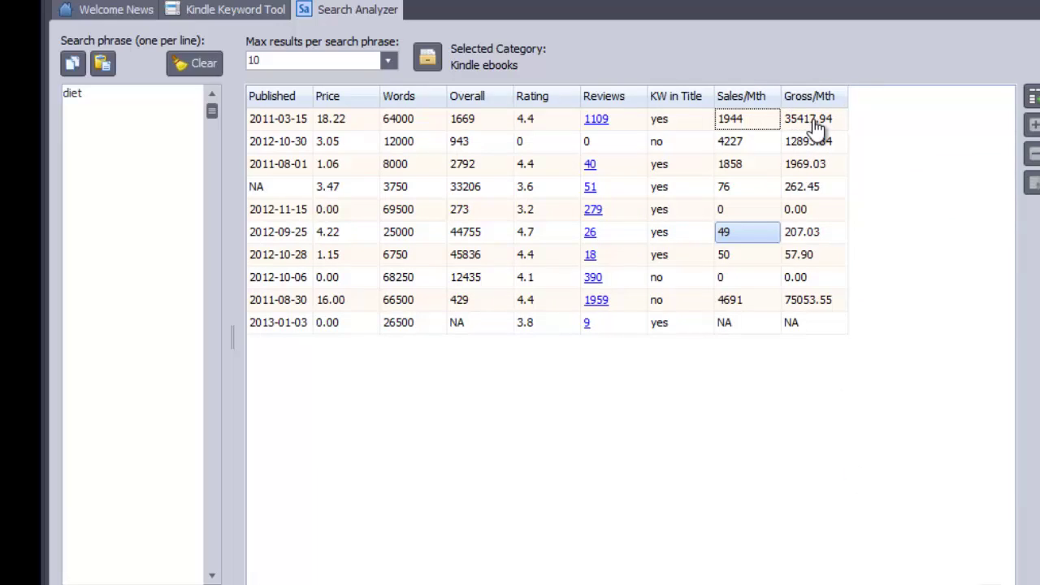
- View the top diet book's product details and its best sellers rank
{"action": "left_click", "coordinate": [469, 122]}
{"action": "right_click", "coordinate": [467, 120]}
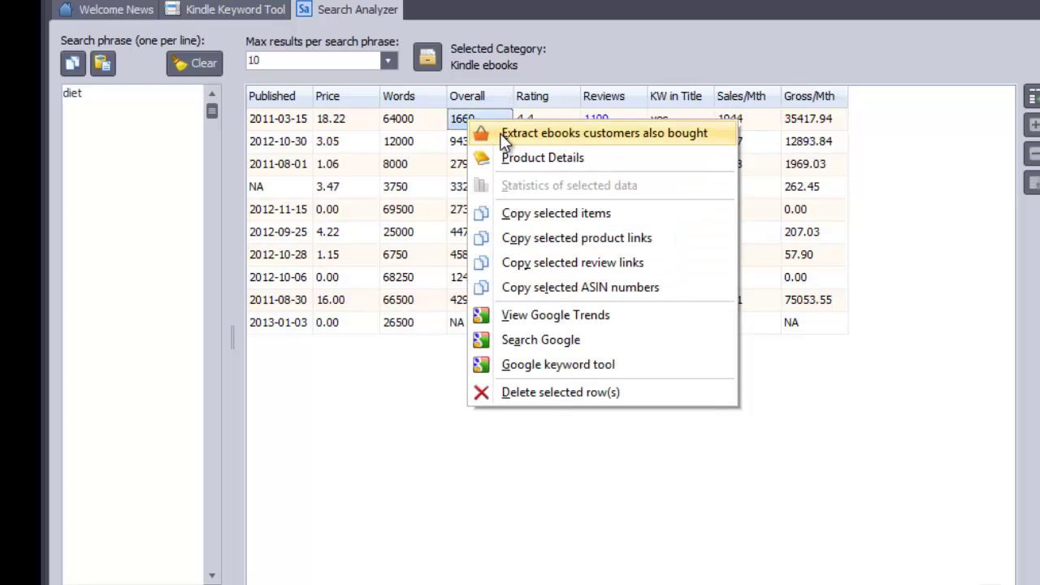
{"action": "left_click", "coordinate": [510, 153]}
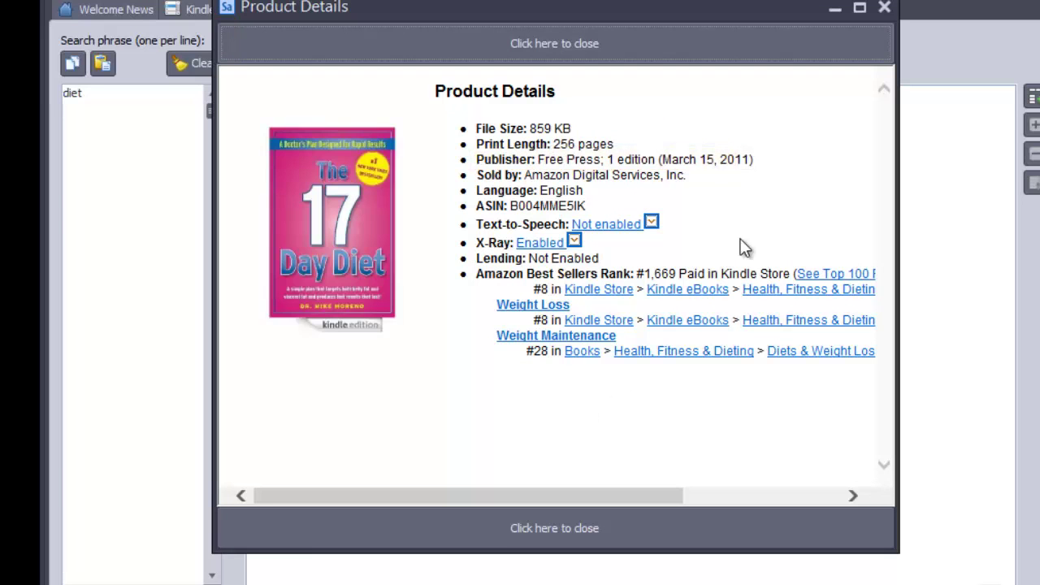
{"action": "left_click_drag", "start_coordinate": [678, 274], "coordinate": [476, 274]}
{"action": "left_click", "coordinate": [858, 44]}
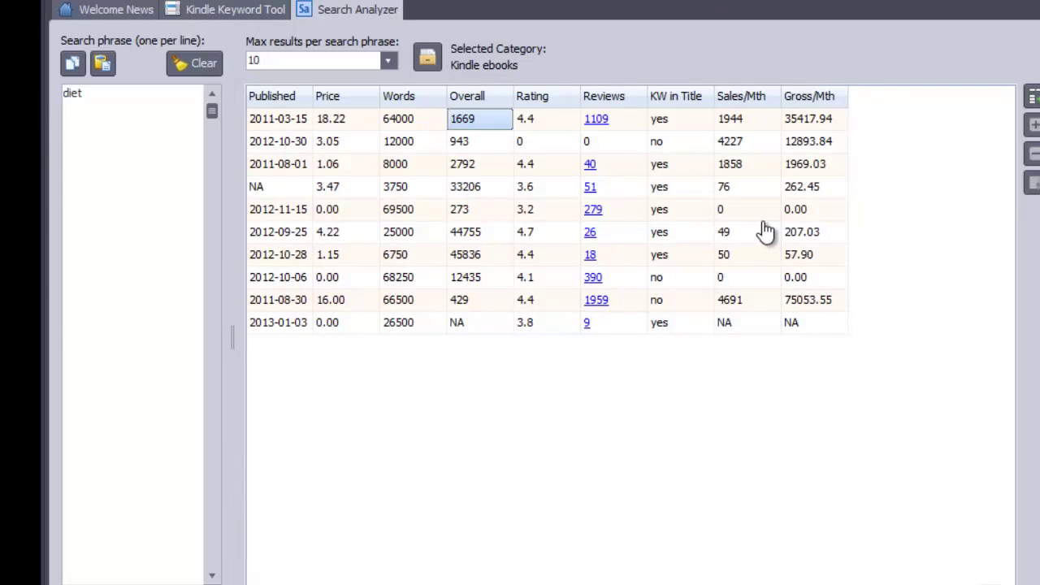
- Confirm the second book's free store rank in its details, then delete that 2012-10-30 ebook row
{"action": "left_click", "coordinate": [814, 150]}
{"action": "right_click", "coordinate": [808, 145]}
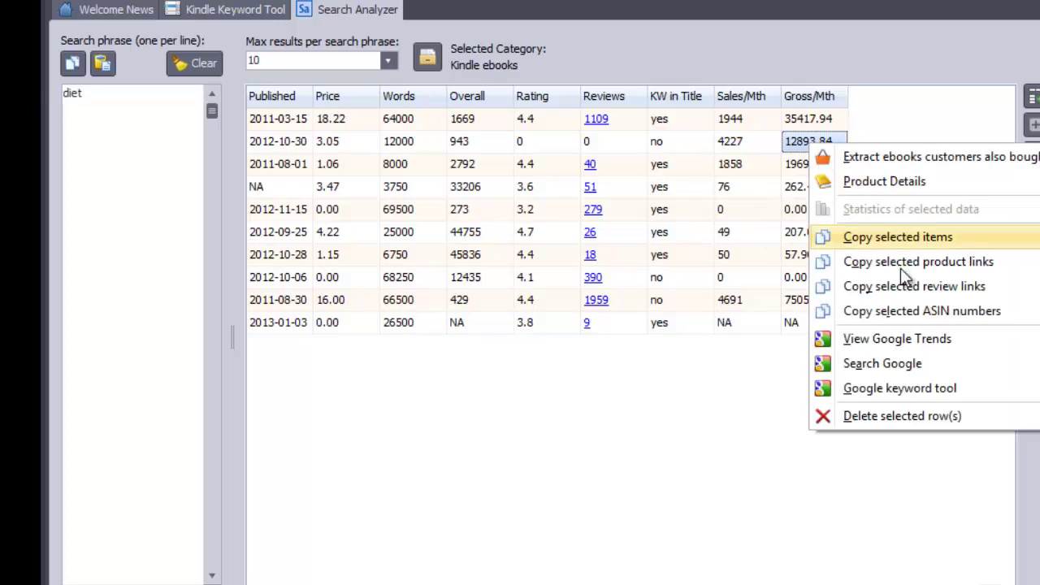
{"action": "left_click", "coordinate": [886, 182]}
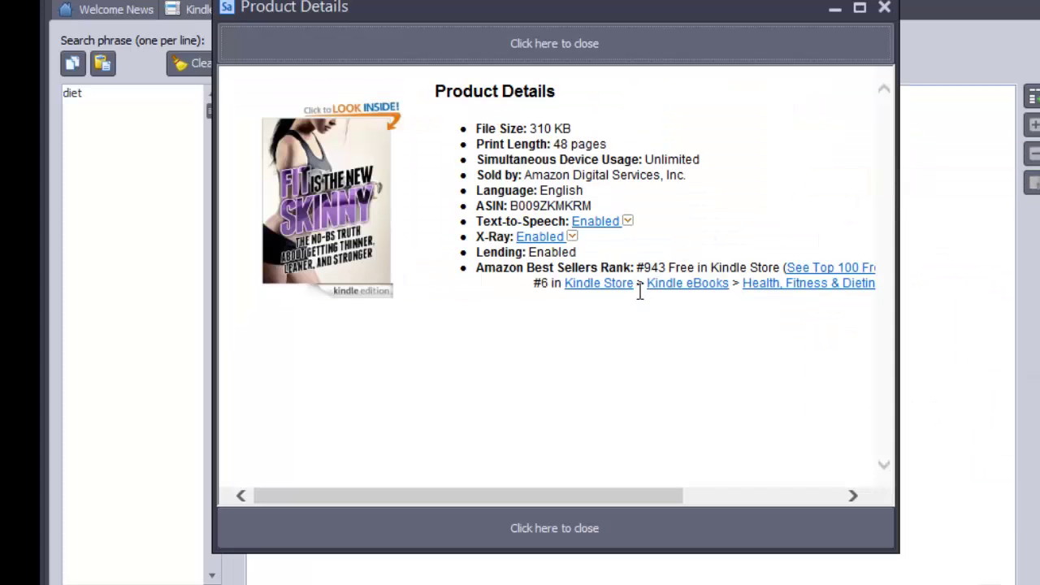
{"action": "left_click_drag", "start_coordinate": [667, 268], "coordinate": [781, 268]}
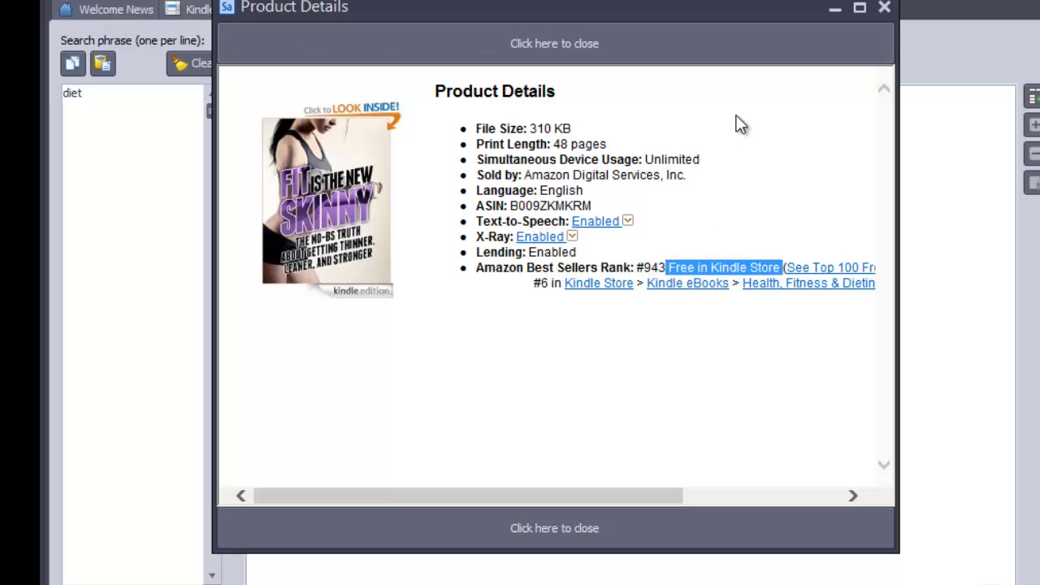
{"action": "left_click_drag", "start_coordinate": [695, 13], "coordinate": [739, 175]}
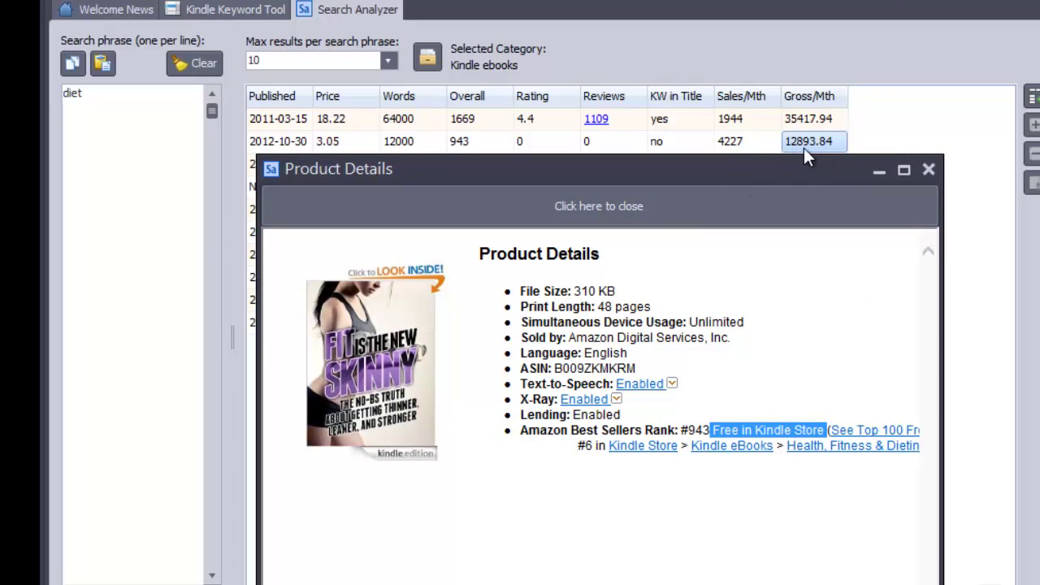
{"action": "left_click", "coordinate": [929, 169]}
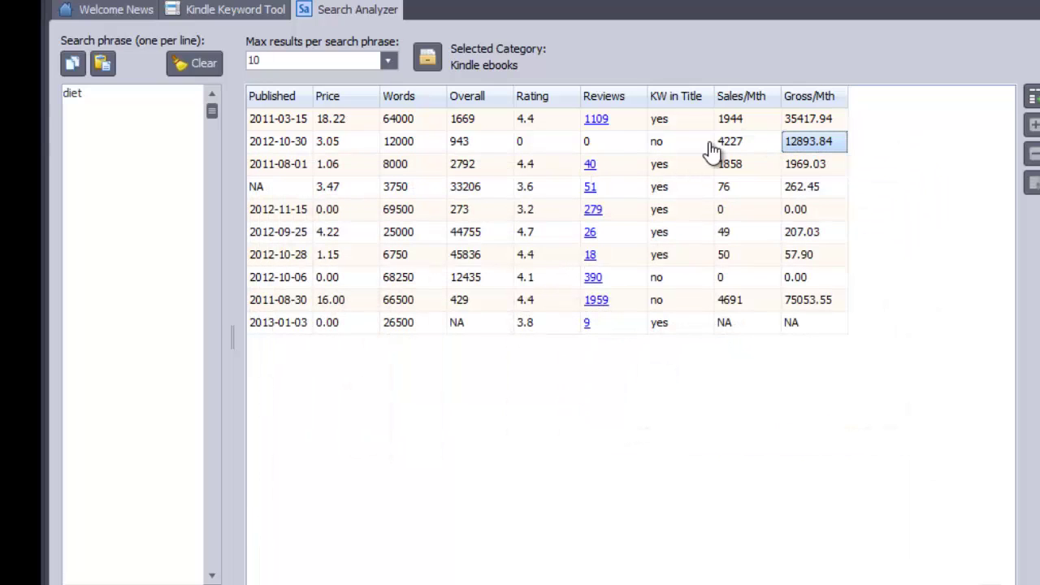
{"action": "right_click", "coordinate": [709, 142]}
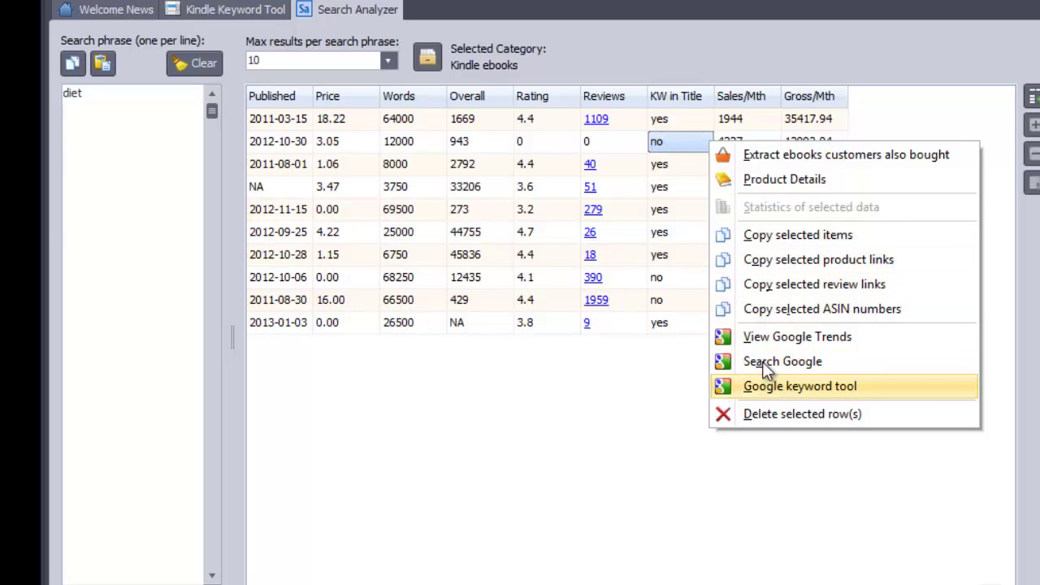
{"action": "left_click", "coordinate": [780, 411]}
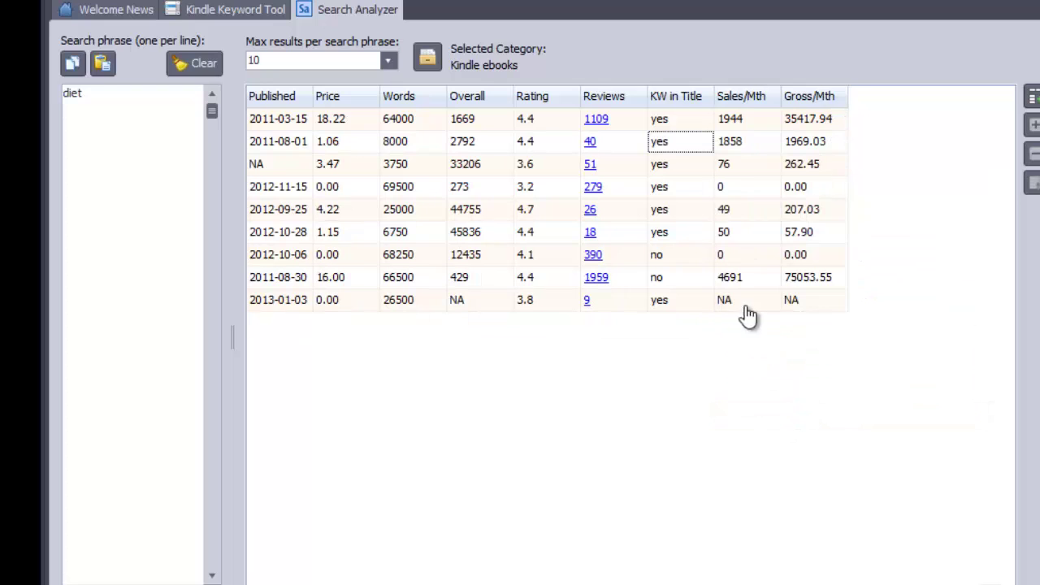
- Open Wheat Belly's (2011-08-30) product details and check its #429 Paid best seller rank
{"action": "left_click", "coordinate": [778, 280]}
{"action": "right_click", "coordinate": [780, 282]}
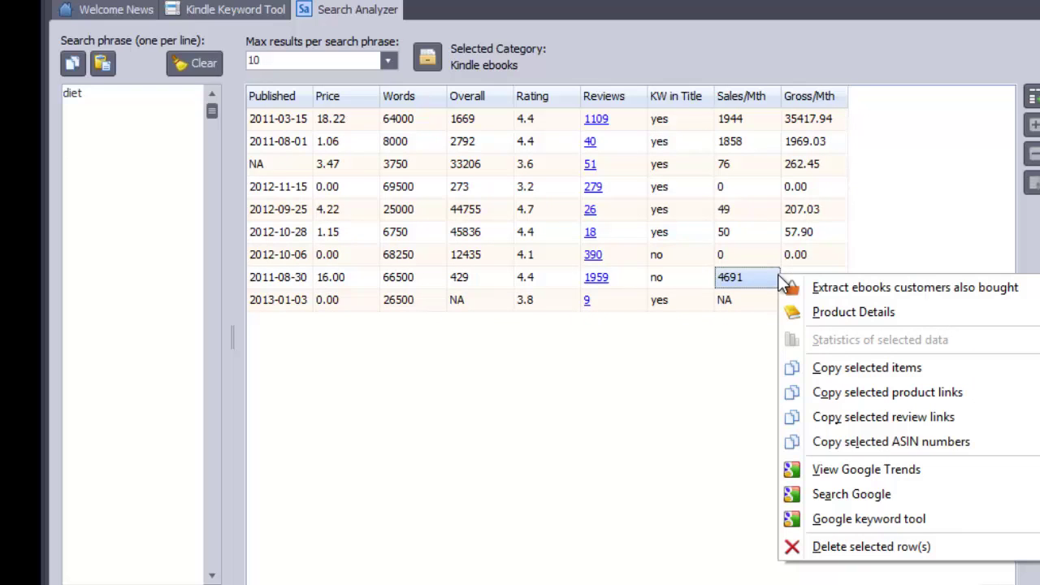
{"action": "left_click", "coordinate": [871, 309]}
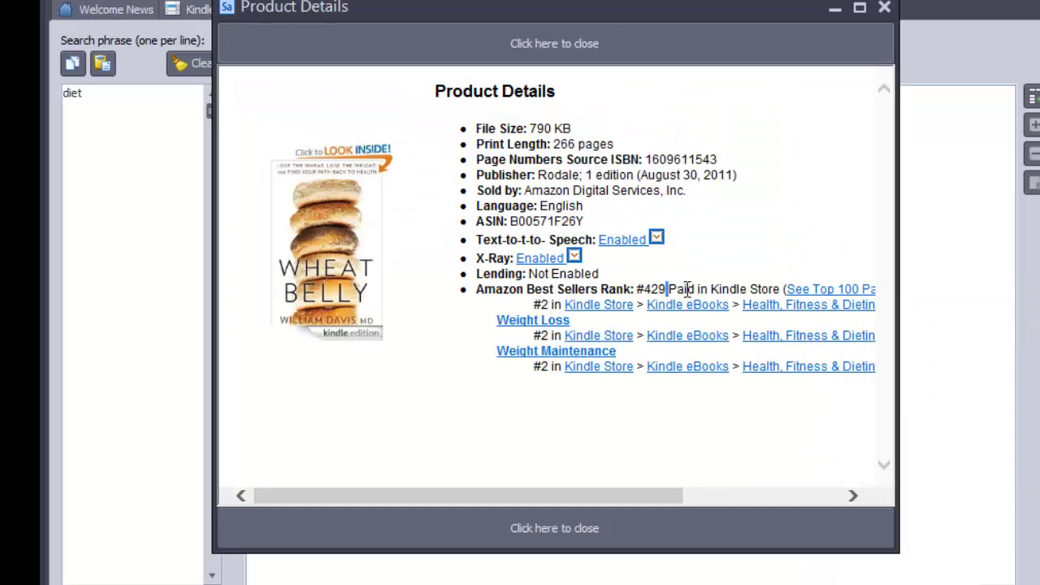
{"action": "left_click_drag", "start_coordinate": [668, 289], "coordinate": [721, 290]}
{"action": "left_click", "coordinate": [656, 286]}
{"action": "left_click_drag", "start_coordinate": [657, 289], "coordinate": [699, 289]}
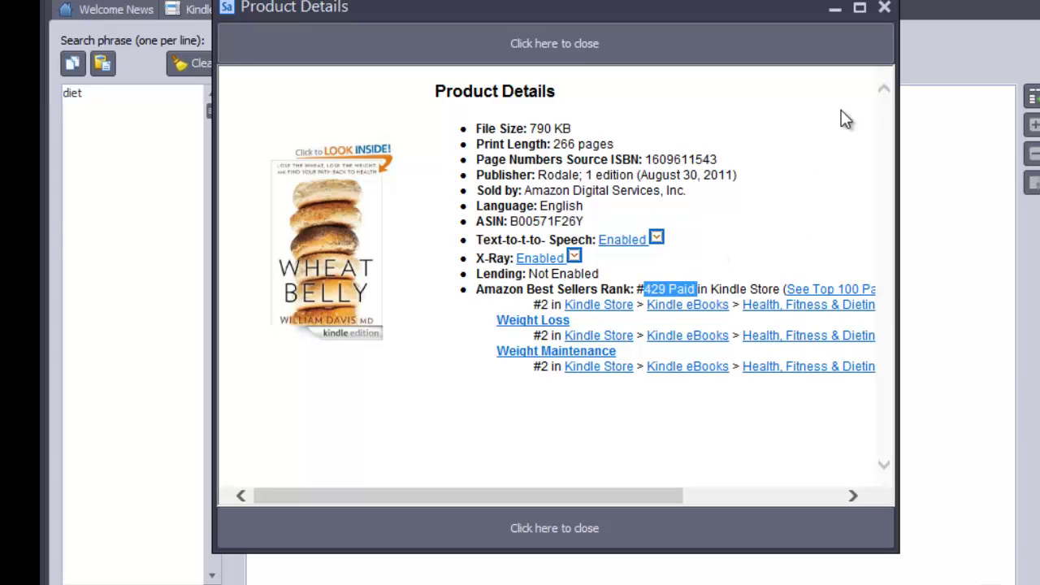
{"action": "left_click", "coordinate": [882, 8]}
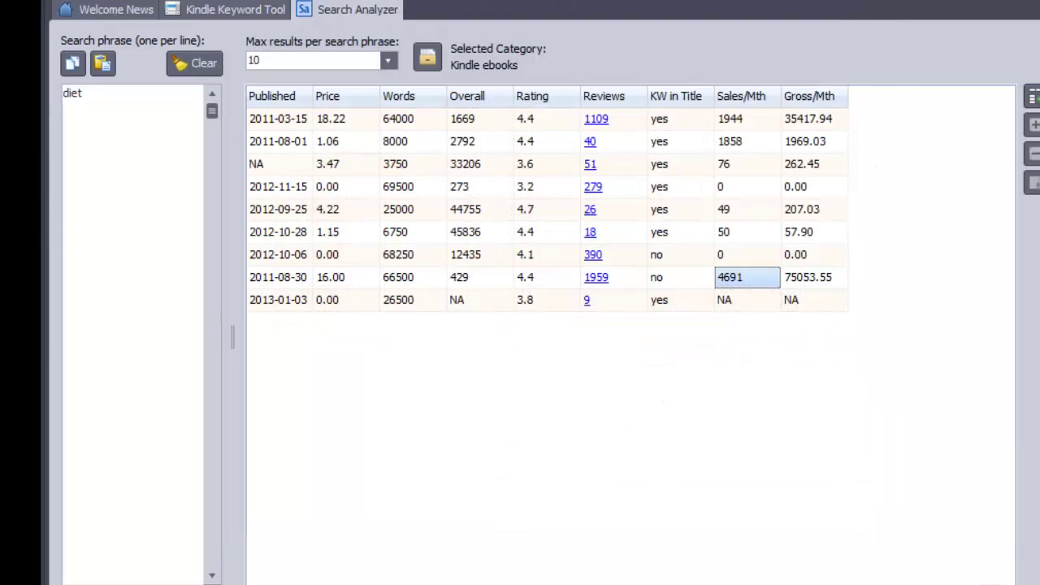
- Sort the diet results by Gross/Mth, highest first, and widen the Title column
{"action": "scroll", "coordinate": [497, 493], "scroll_direction": "left", "scroll_amount": 10}
{"action": "scroll", "coordinate": [631, 325], "scroll_direction": "right", "scroll_amount": 10}
{"action": "left_click", "coordinate": [800, 98]}
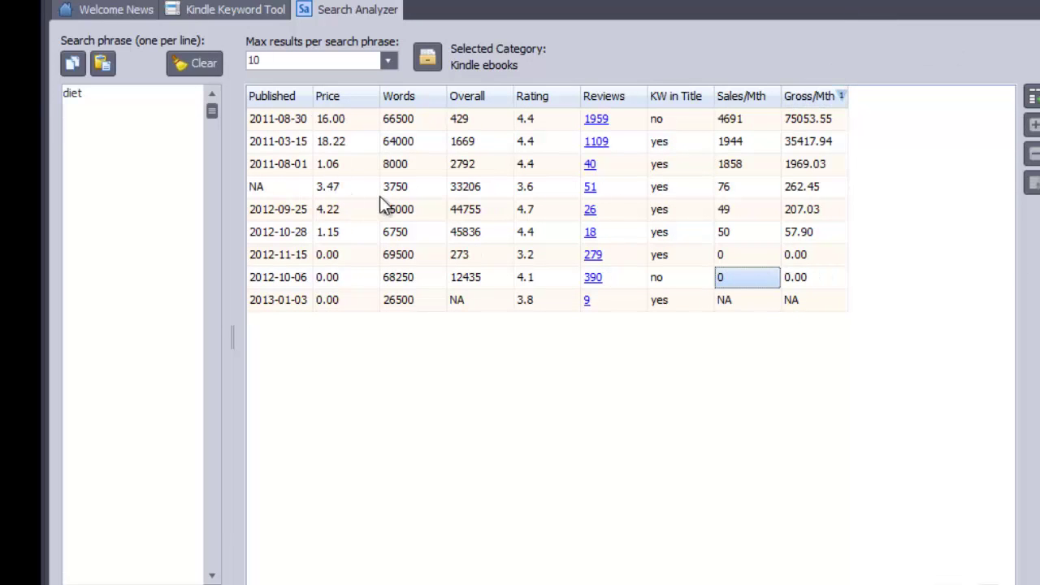
{"action": "scroll", "coordinate": [413, 186], "scroll_direction": "left", "scroll_amount": 10}
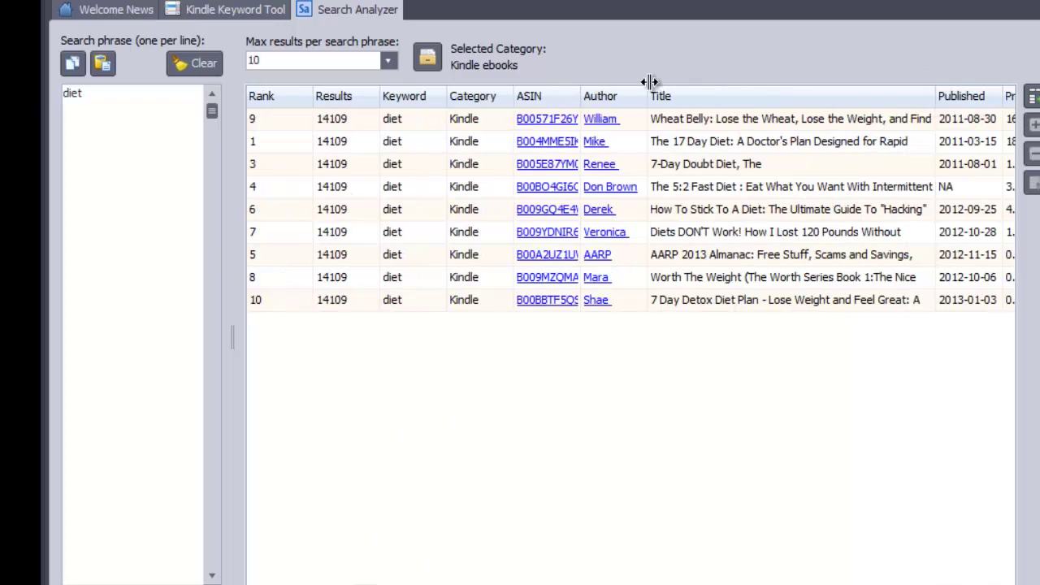
{"action": "left_click_drag", "start_coordinate": [934, 97], "coordinate": [1011, 99]}
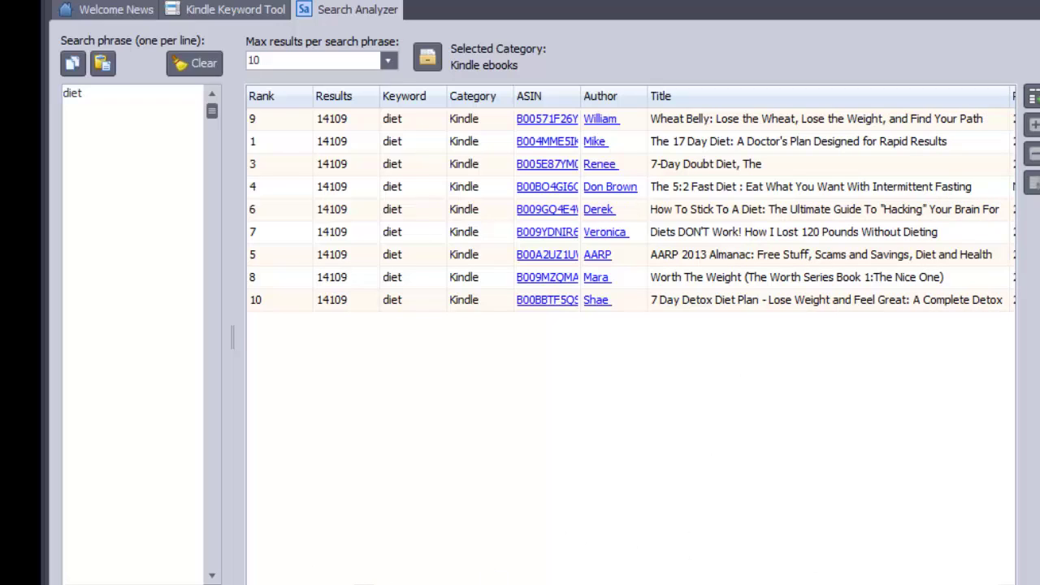
- Review the sorted results, checking the Wheat Belly title and its 1969.03 monthly gross
{"action": "scroll", "coordinate": [631, 325], "scroll_direction": "right", "scroll_amount": 2}
{"action": "scroll", "coordinate": [630, 325], "scroll_direction": "right", "scroll_amount": 2}
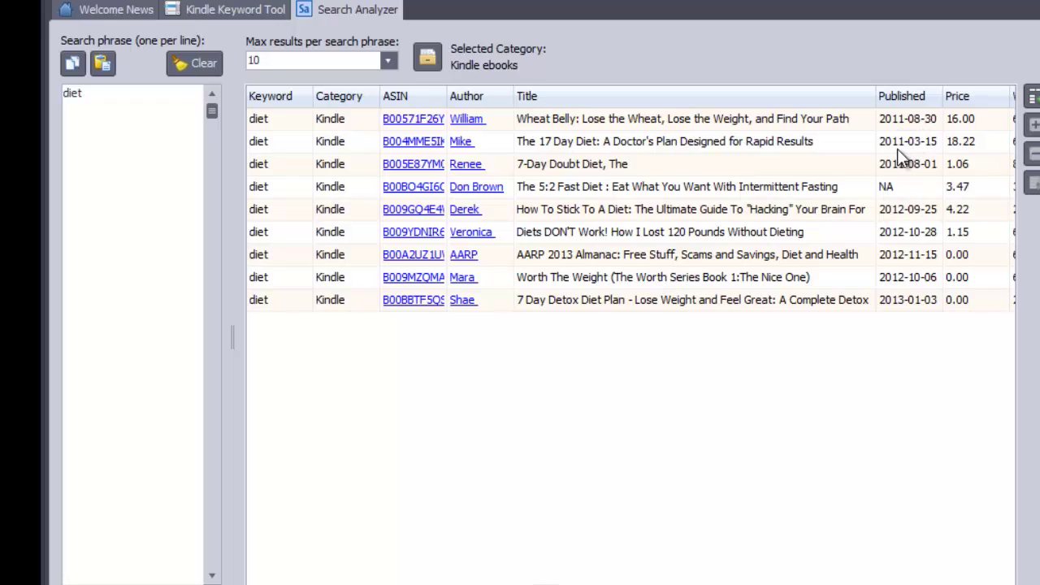
{"action": "scroll", "coordinate": [630, 325], "scroll_direction": "right", "scroll_amount": 5}
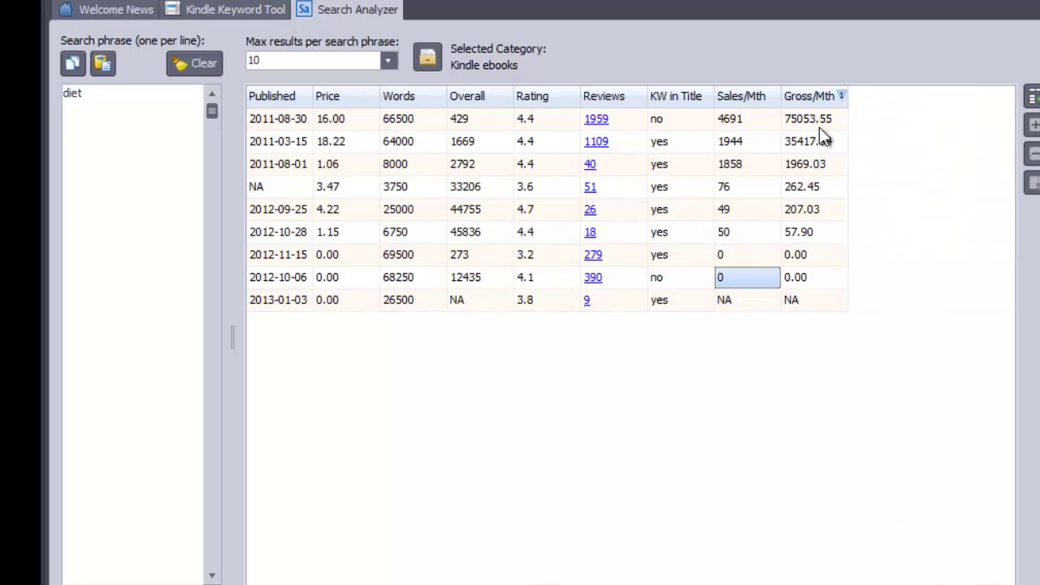
{"action": "scroll", "coordinate": [492, 561], "scroll_direction": "left", "scroll_amount": 5}
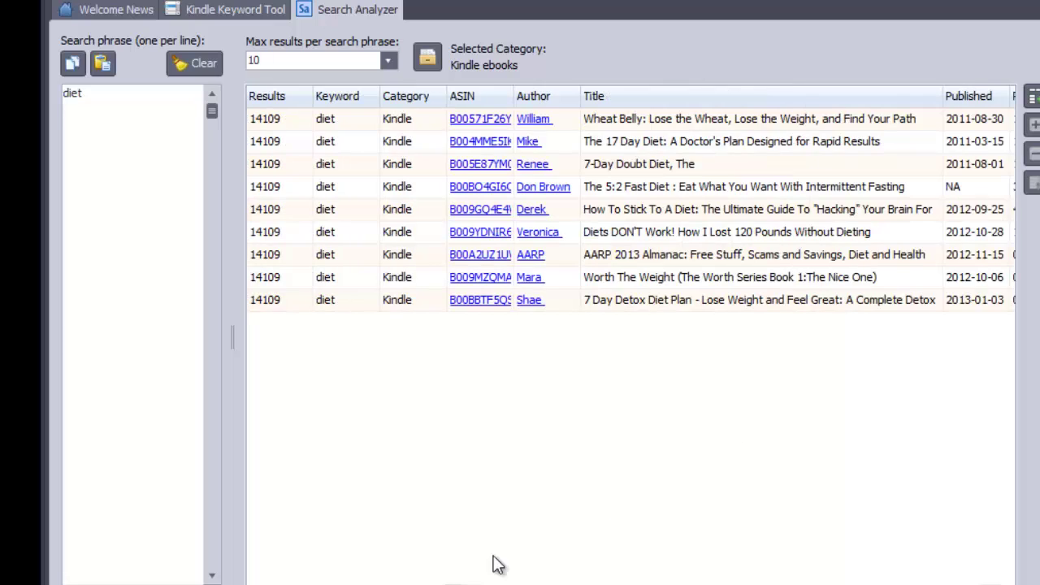
{"action": "left_click", "coordinate": [729, 141]}
{"action": "left_click", "coordinate": [706, 118]}
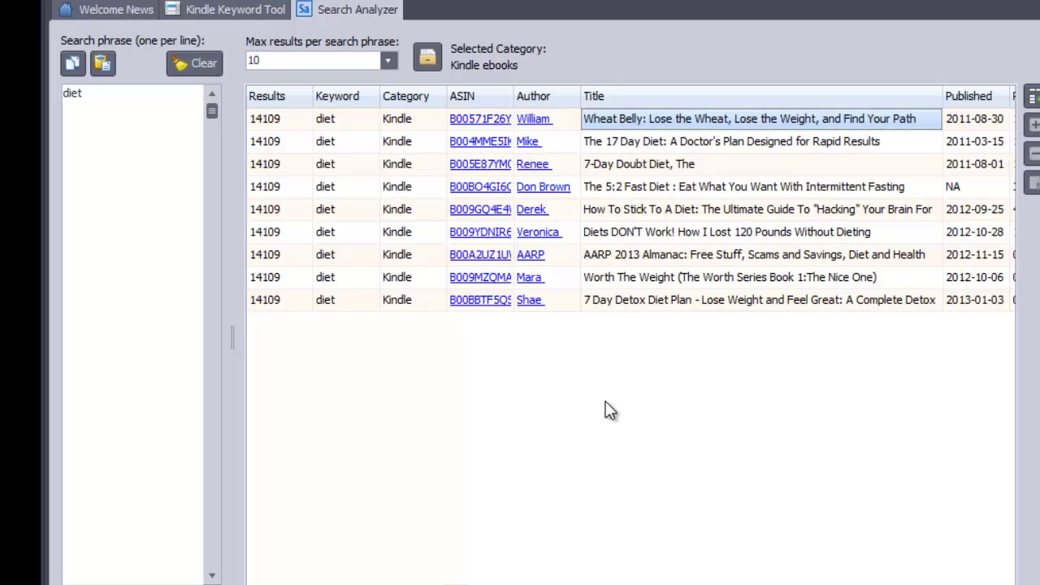
{"action": "scroll", "coordinate": [645, 557], "scroll_direction": "right", "scroll_amount": 5}
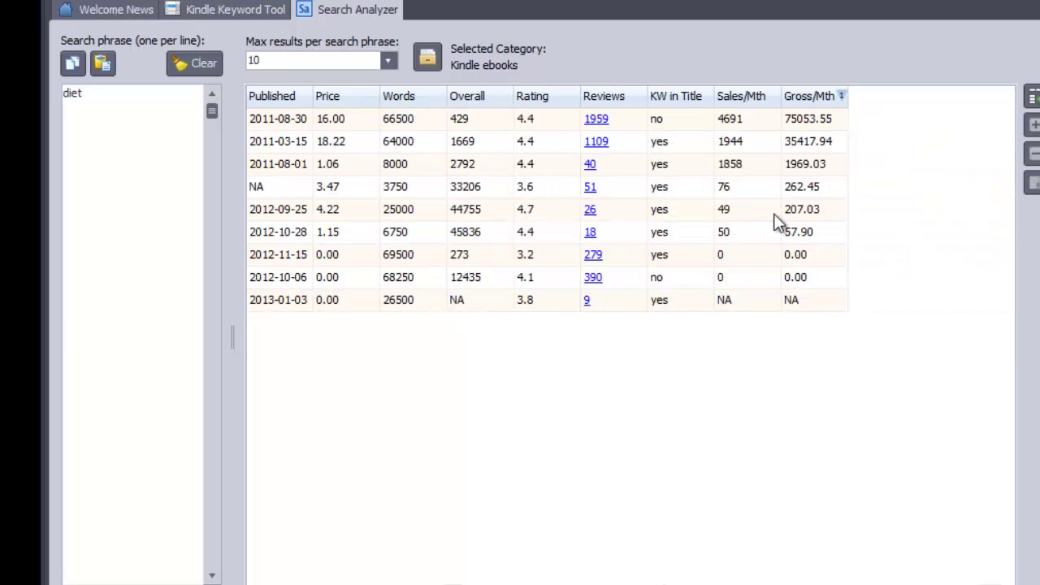
{"action": "left_click", "coordinate": [787, 163]}
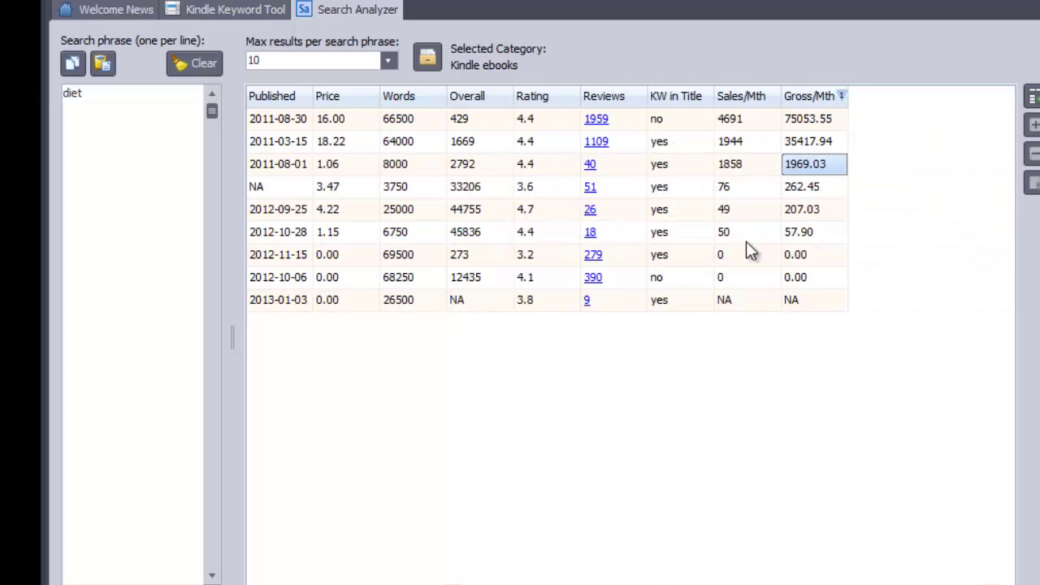
{"action": "left_click", "coordinate": [71, 94]}
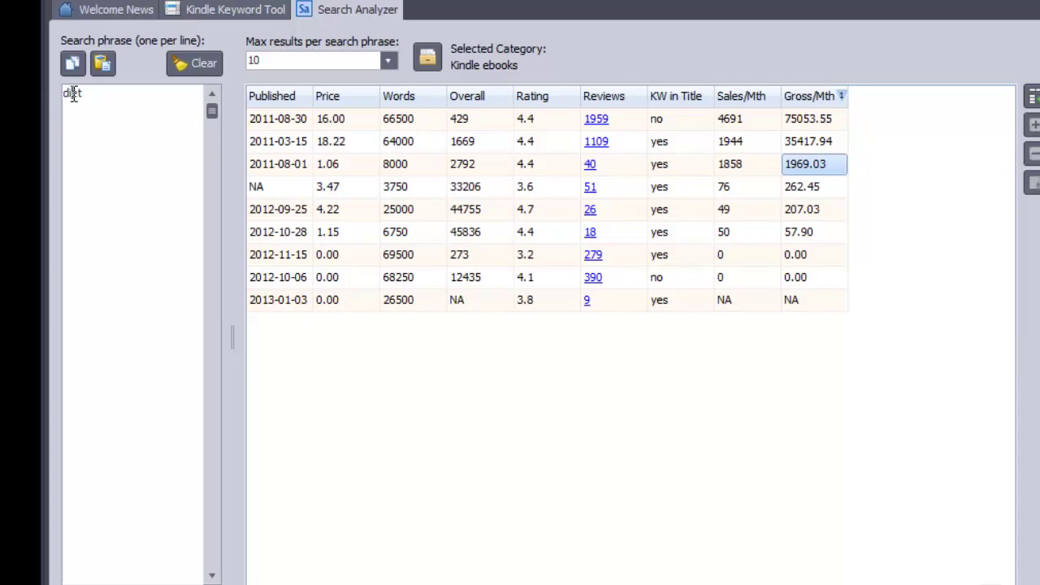
- Fetch Kindle keyword suggestions for seed 'diet', replacing old SEO data, with rank-1 suggestions first
{"action": "left_click", "coordinate": [182, 9]}
{"action": "left_click", "coordinate": [128, 162]}
{"action": "type", "text": "diet"}
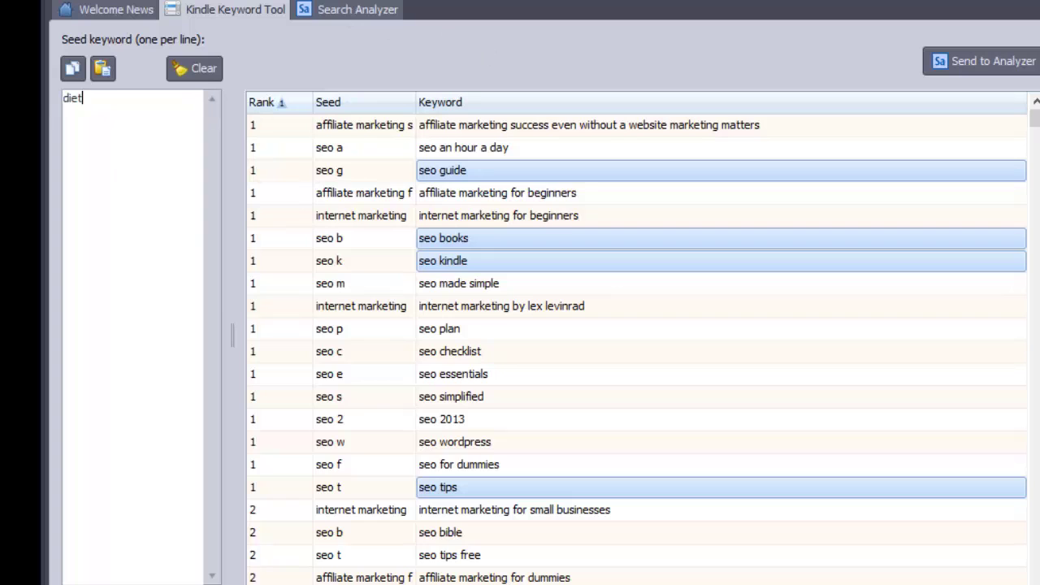
{"action": "left_click", "coordinate": [194, 69]}
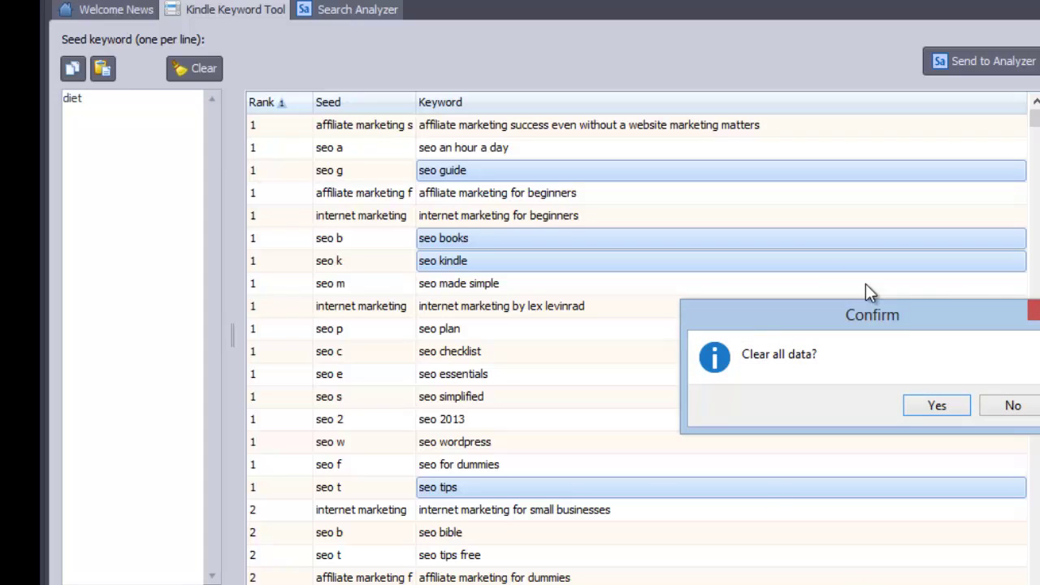
{"action": "left_click", "coordinate": [914, 411]}
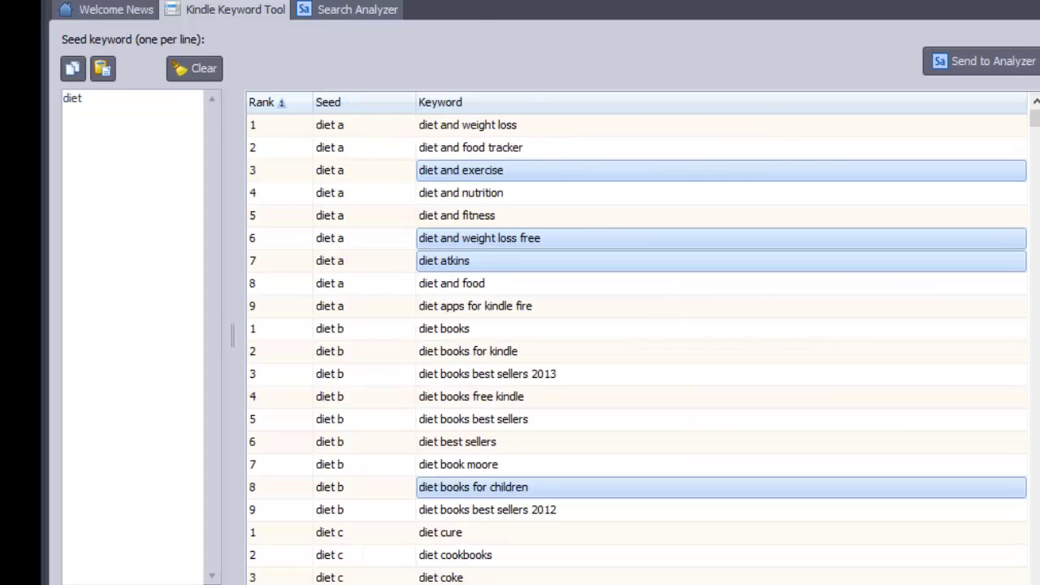
{"action": "left_click", "coordinate": [265, 104]}
{"action": "left_click", "coordinate": [265, 104]}
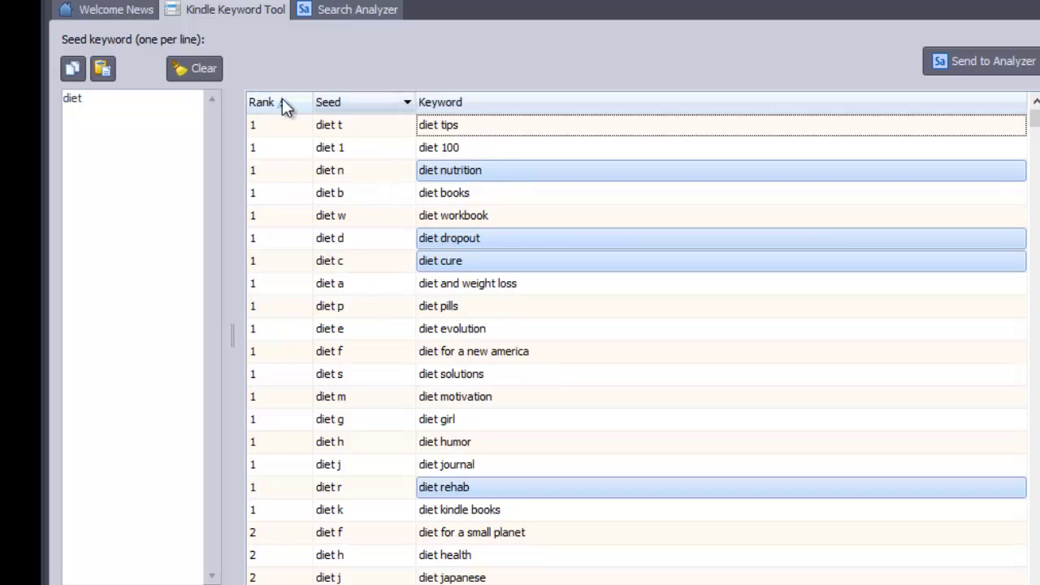
- Look over the rank-1 suggestions, selecting diet motivation and finally diet tips
{"action": "left_click_drag", "start_coordinate": [267, 123], "coordinate": [588, 516]}
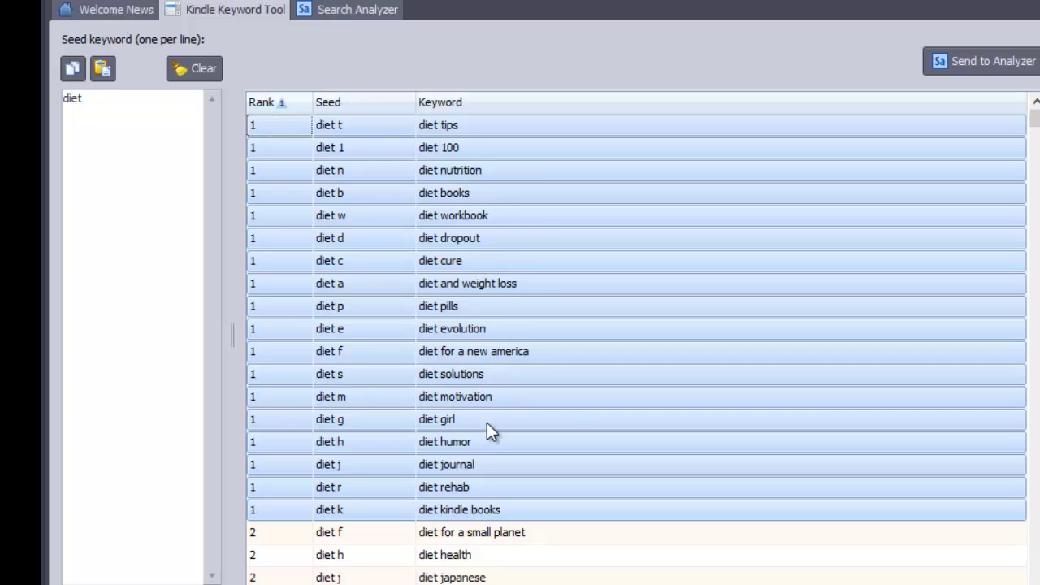
{"action": "left_click", "coordinate": [487, 396]}
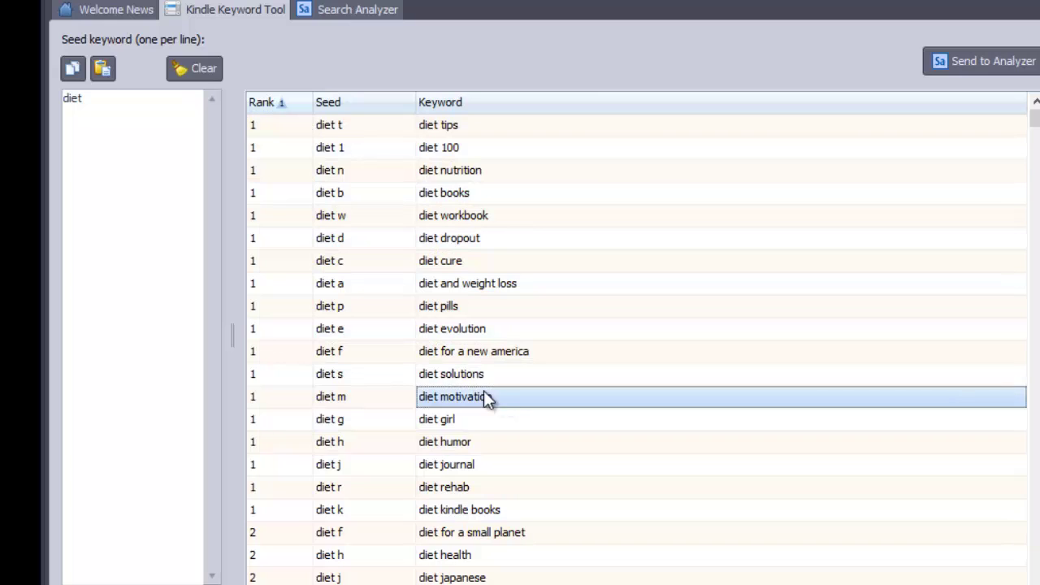
{"action": "left_click", "coordinate": [276, 406]}
{"action": "left_click", "coordinate": [491, 396]}
{"action": "left_click", "coordinate": [1033, 318]}
{"action": "left_click", "coordinate": [1037, 142]}
{"action": "left_click", "coordinate": [493, 133]}
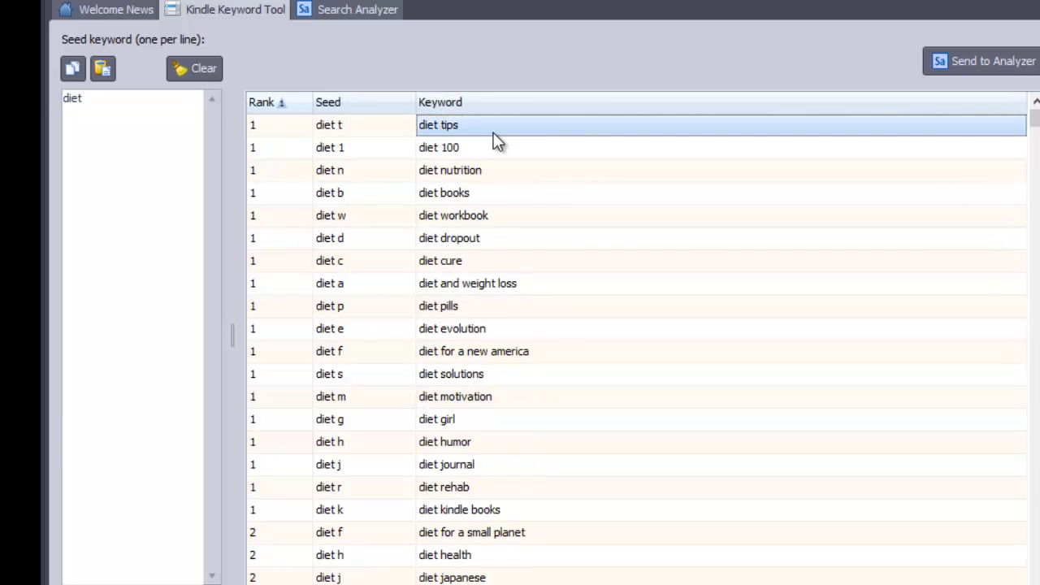
- Send 'diet tips' to the analyzer, delete 'diet' from the phrase list, and rerun the search
{"action": "right_click", "coordinate": [493, 134]}
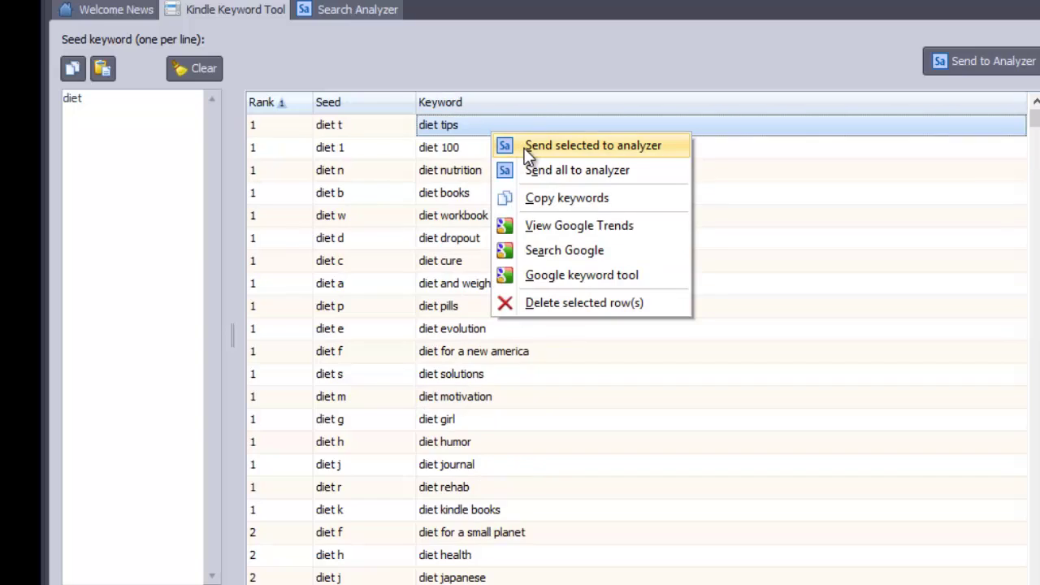
{"action": "left_click", "coordinate": [569, 145]}
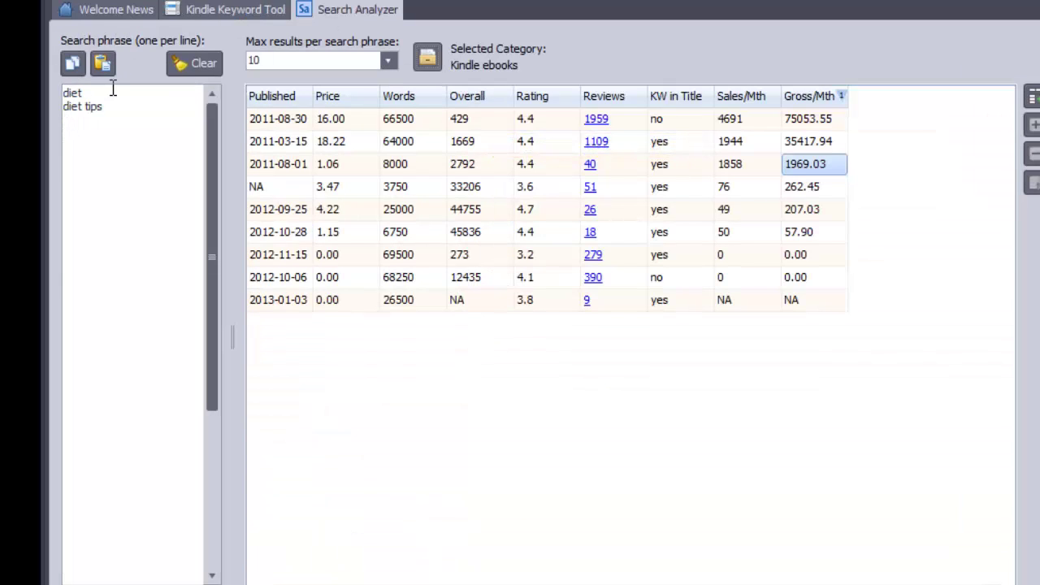
{"action": "double_click", "coordinate": [72, 93]}
{"action": "key", "text": "Delete"}
{"action": "key", "text": "Delete"}
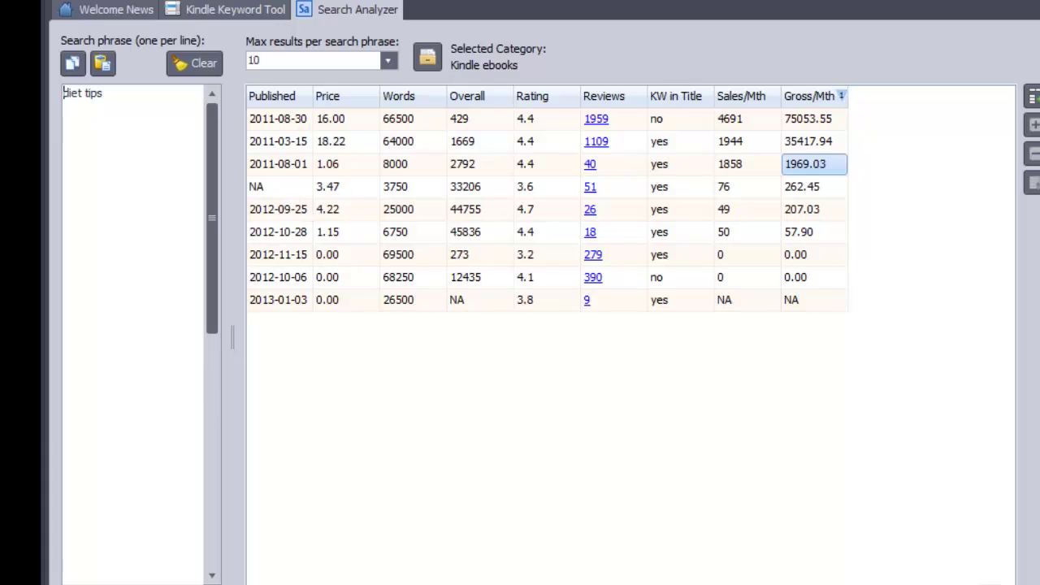
{"action": "left_click", "coordinate": [195, 62]}
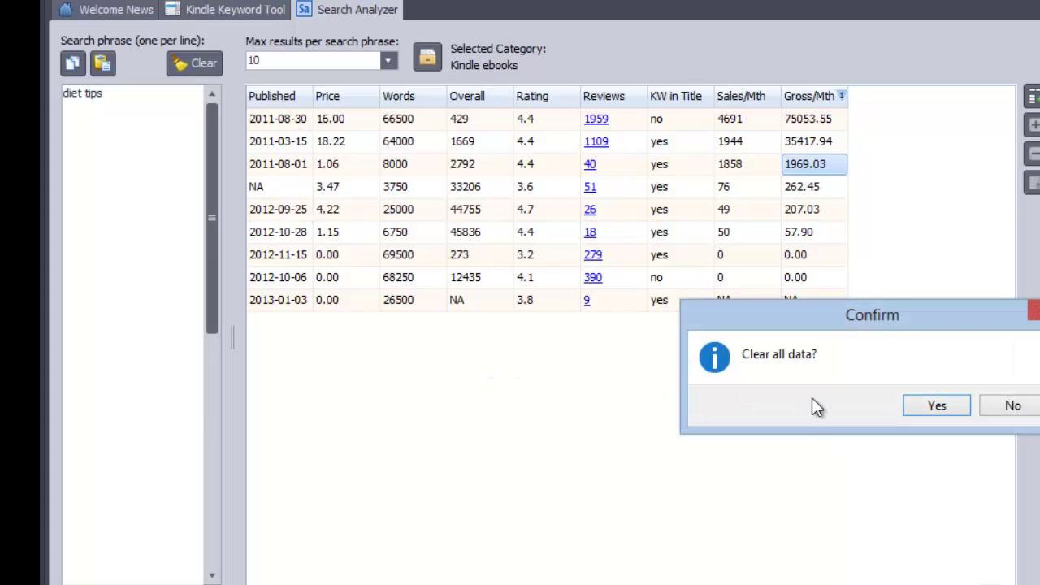
{"action": "left_click", "coordinate": [941, 403]}
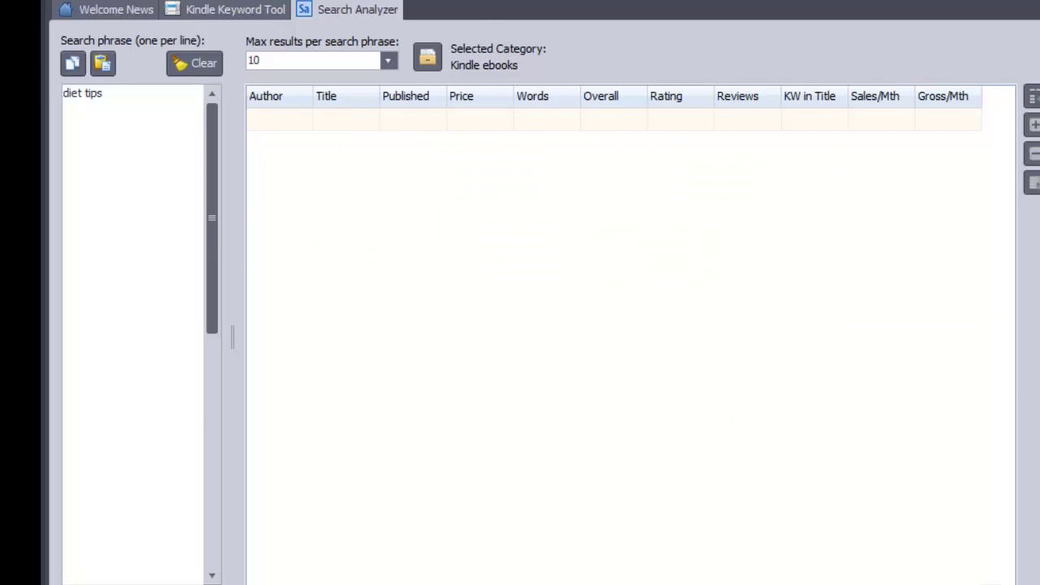